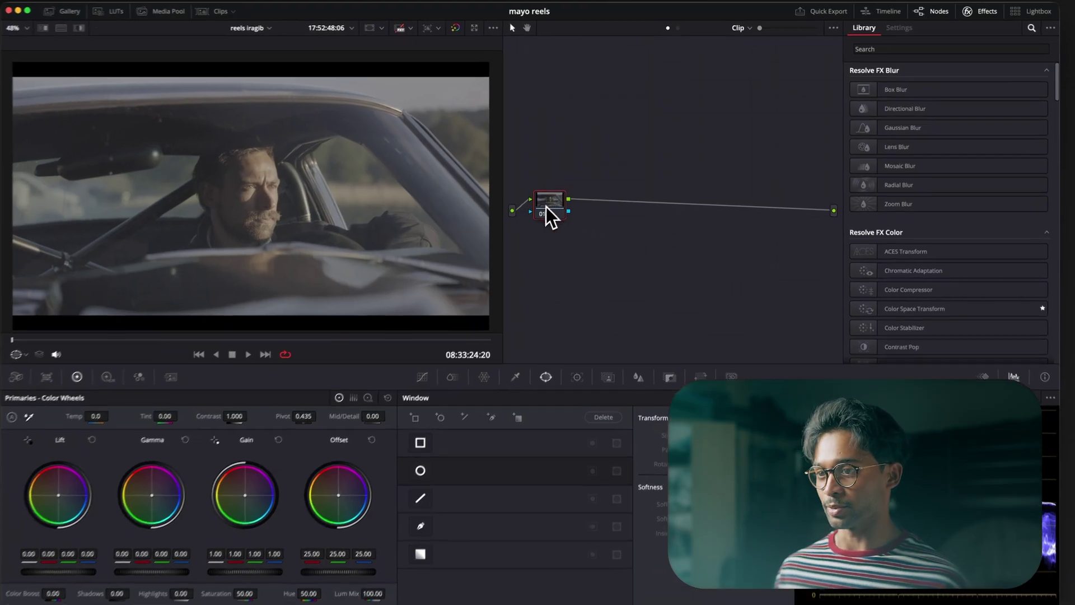
Add a second serial node near the output and apply the Color Space Transform effect to nodes 01 and 02.
key(alt+s)
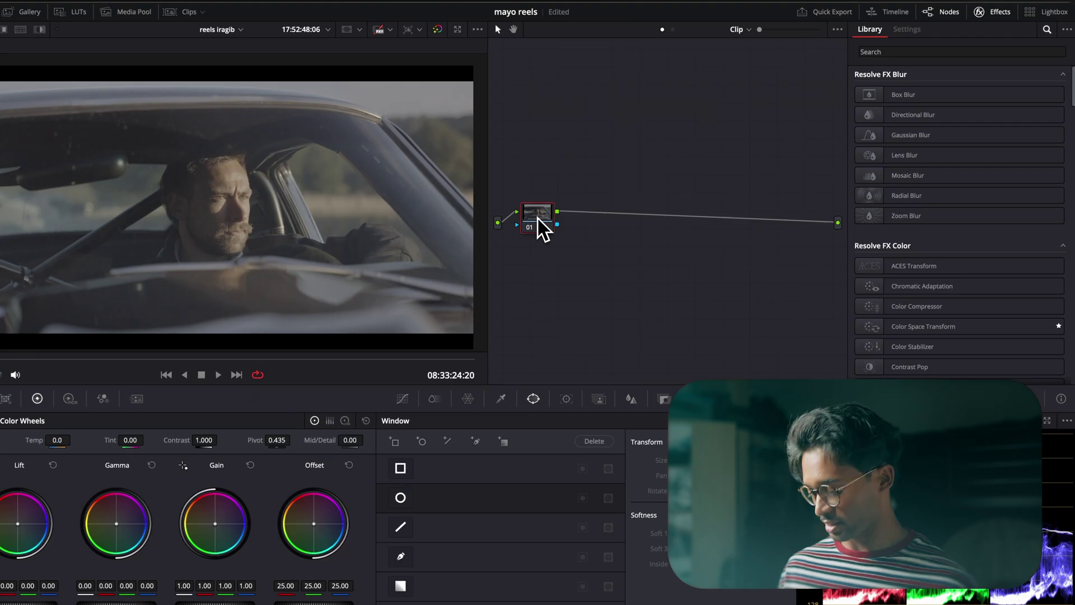
drag(592, 229, 798, 228)
click(540, 221)
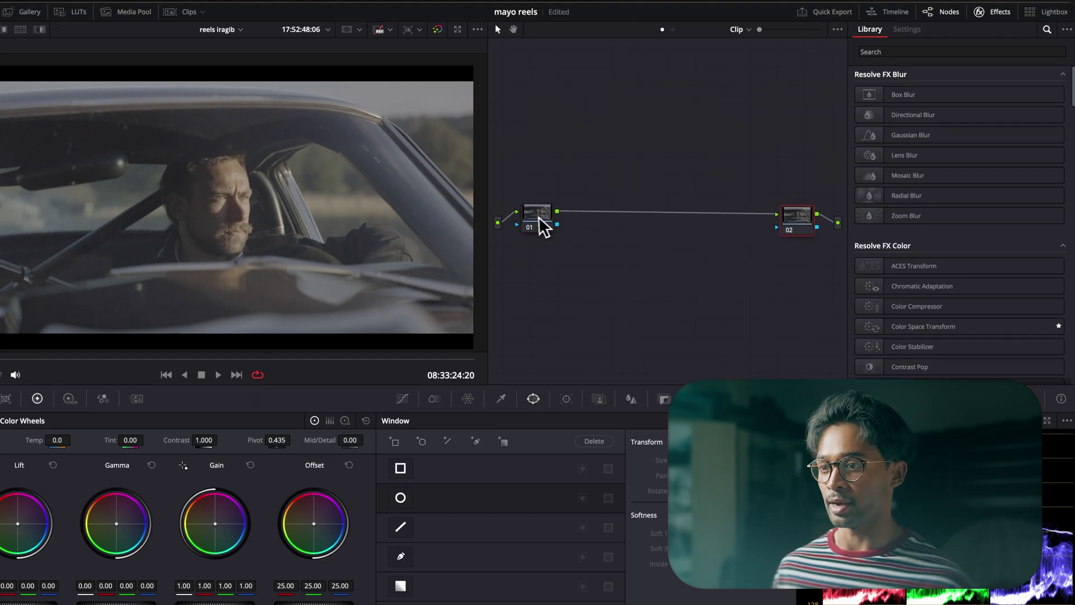
click(1002, 52)
text(color)
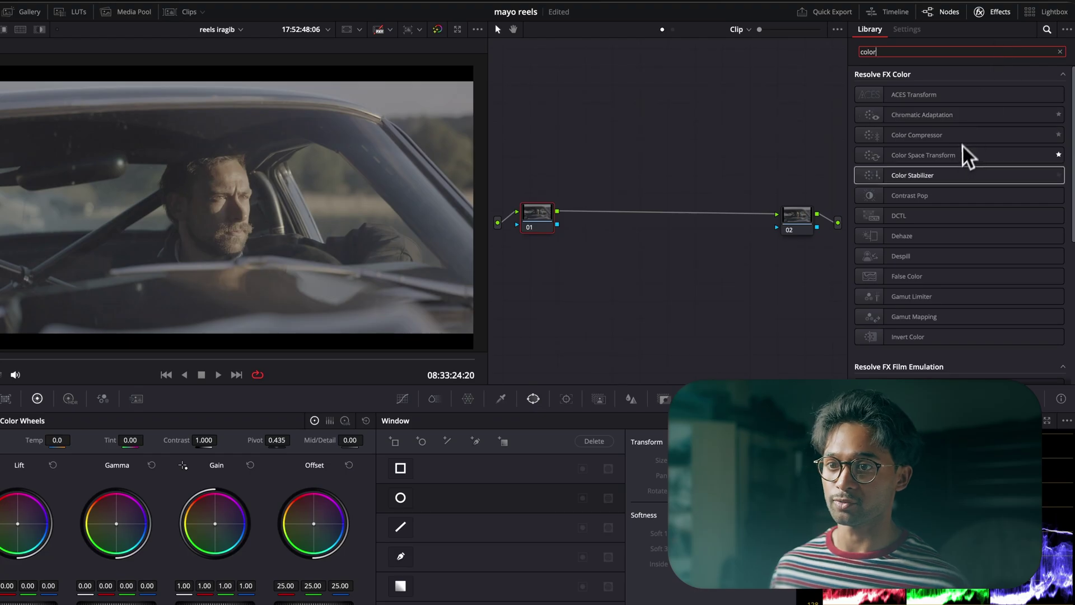
drag(967, 157, 540, 223)
click(889, 52)
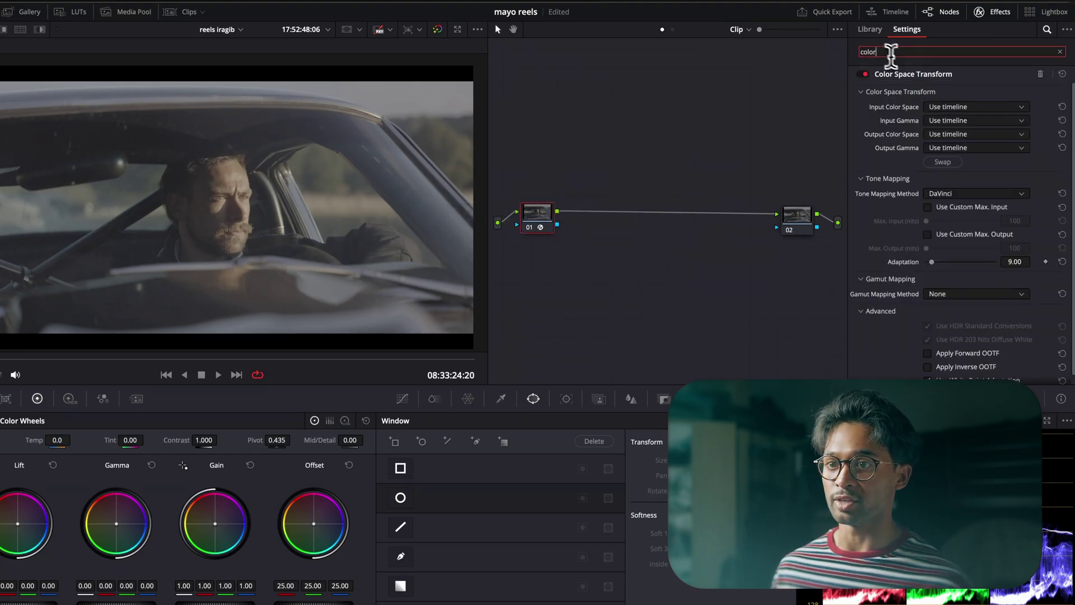
click(869, 29)
drag(952, 151, 794, 224)
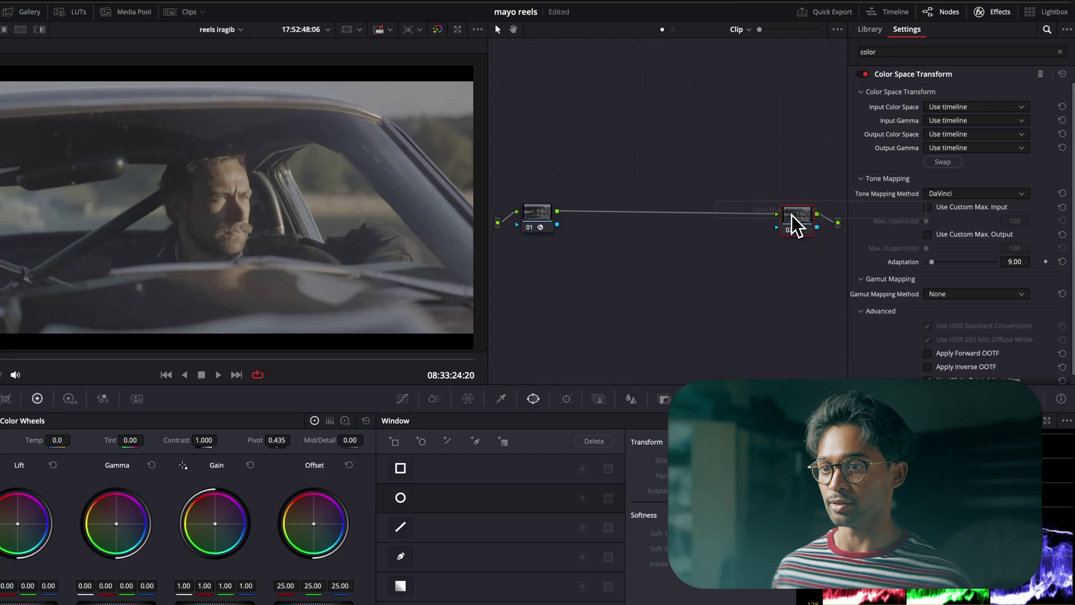
Set node 01's Color Space Transform input color space to Sony S-Gamut3.Cine and input gamma to Sony S-Log3.
click(533, 219)
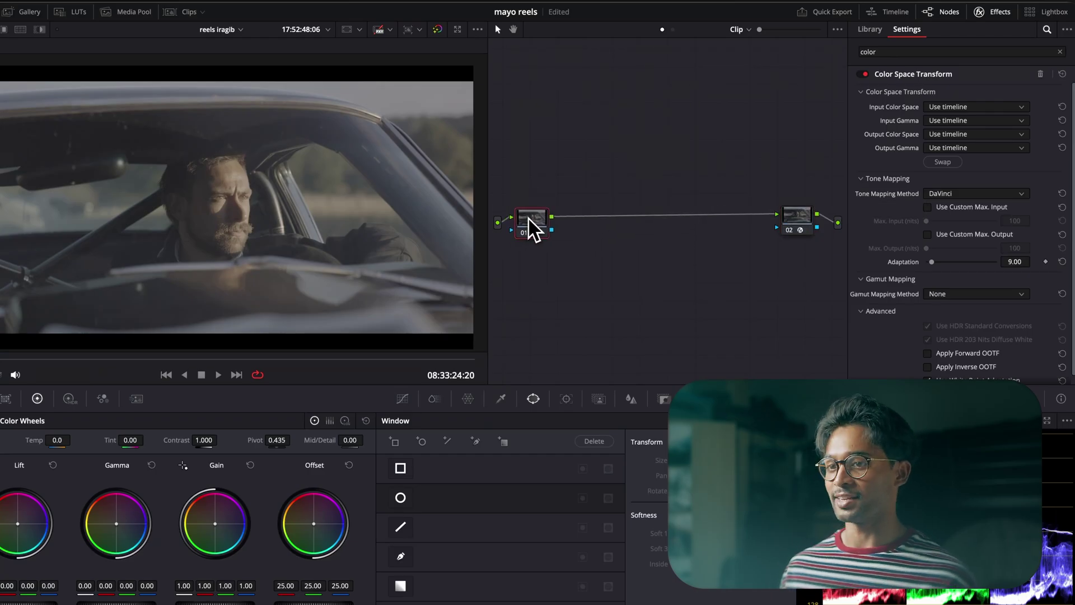
click(965, 106)
scroll(965, 112, down, 5)
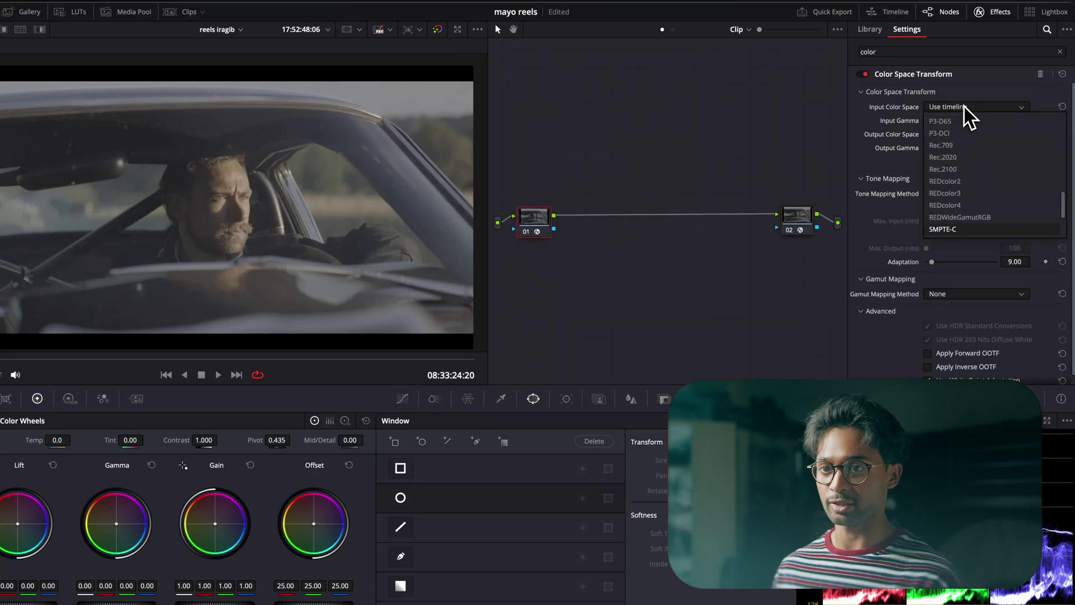
key(s)
key(s)
key(Return)
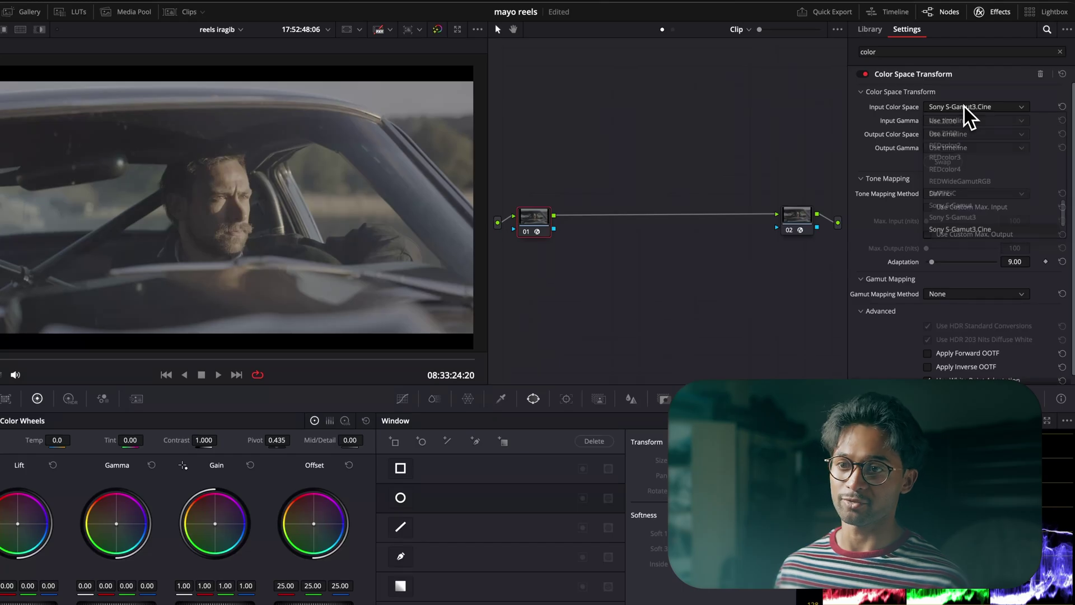
click(959, 122)
key(s)
key(Down)
key(Down)
key(Down)
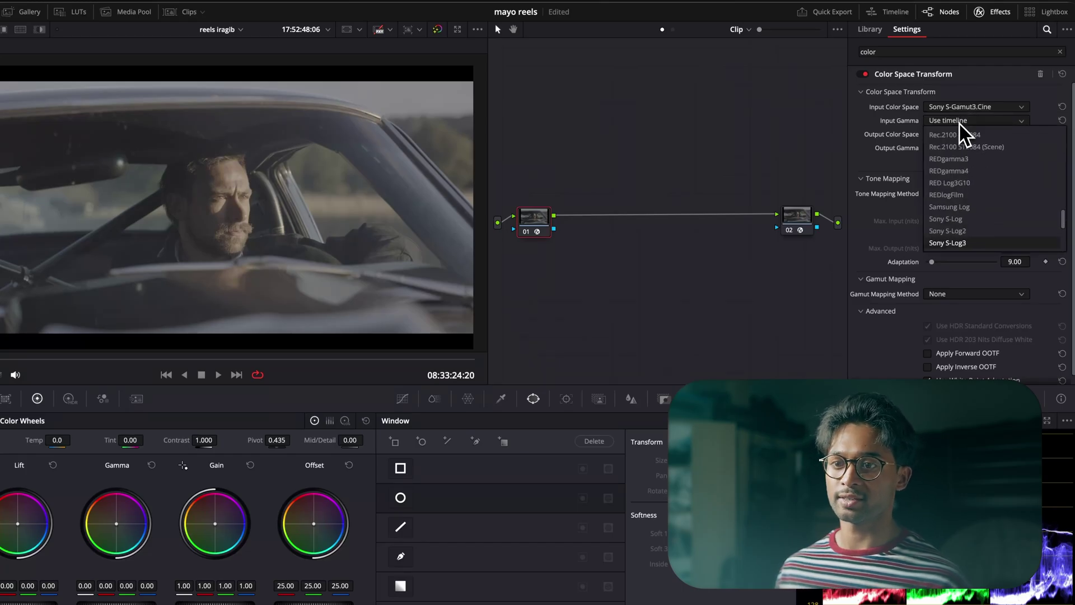
key(Return)
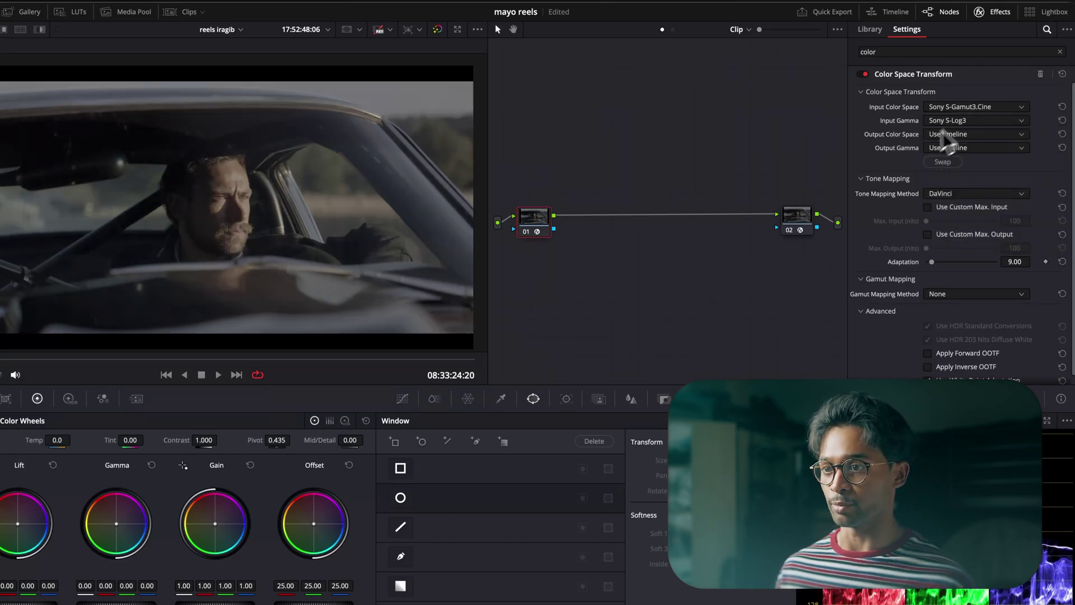
Set node 01's output color space to DaVinci Wide Gamut and output gamma to DaVinci Intermediate.
click(958, 134)
key(d)
key(Down)
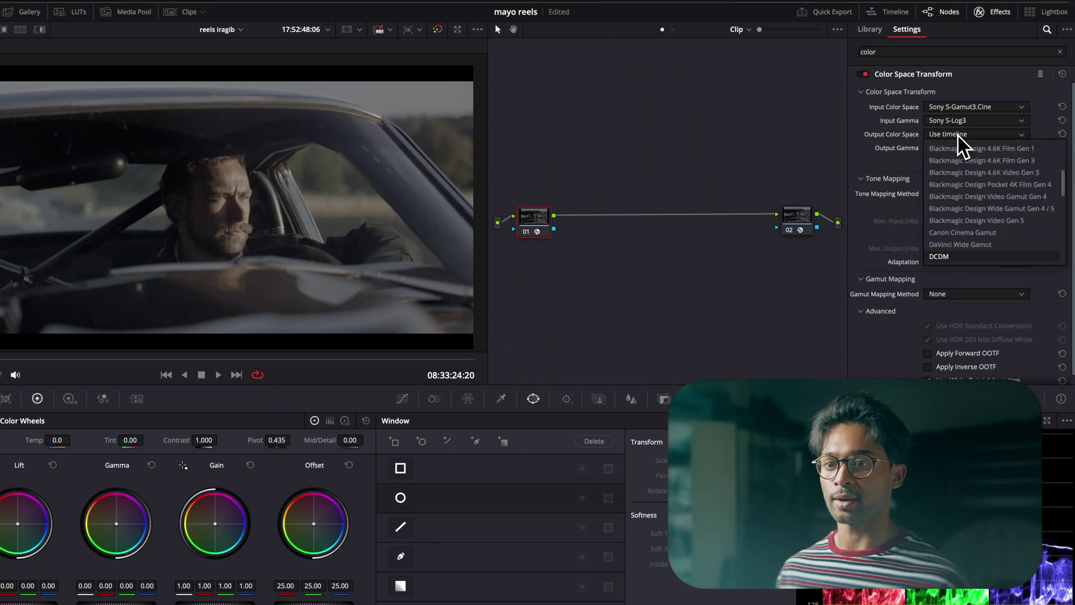
key(Up)
key(Return)
click(958, 147)
key(d)
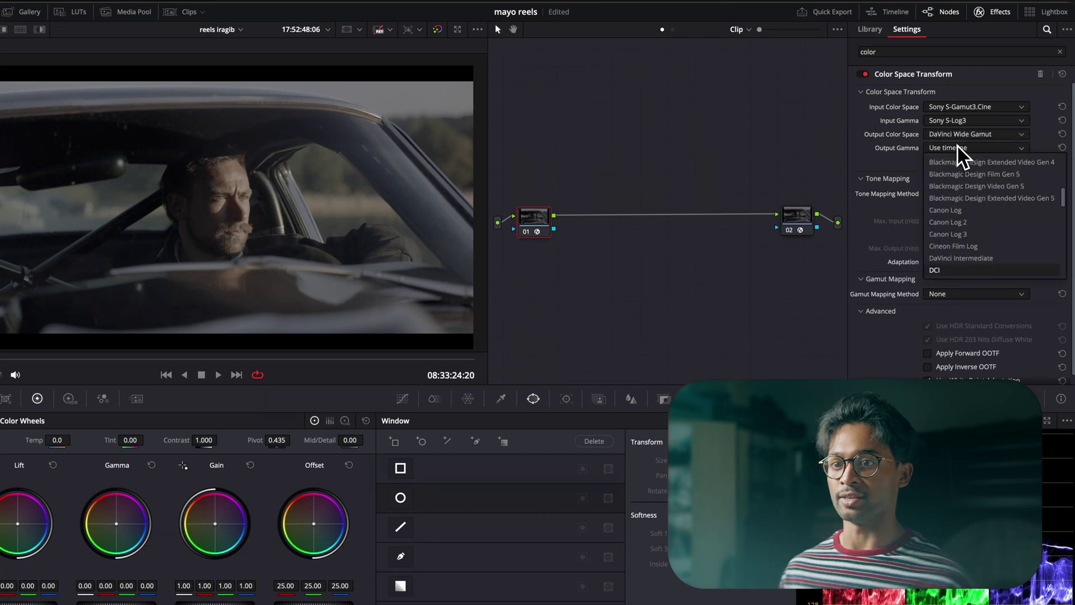
key(Down)
key(Return)
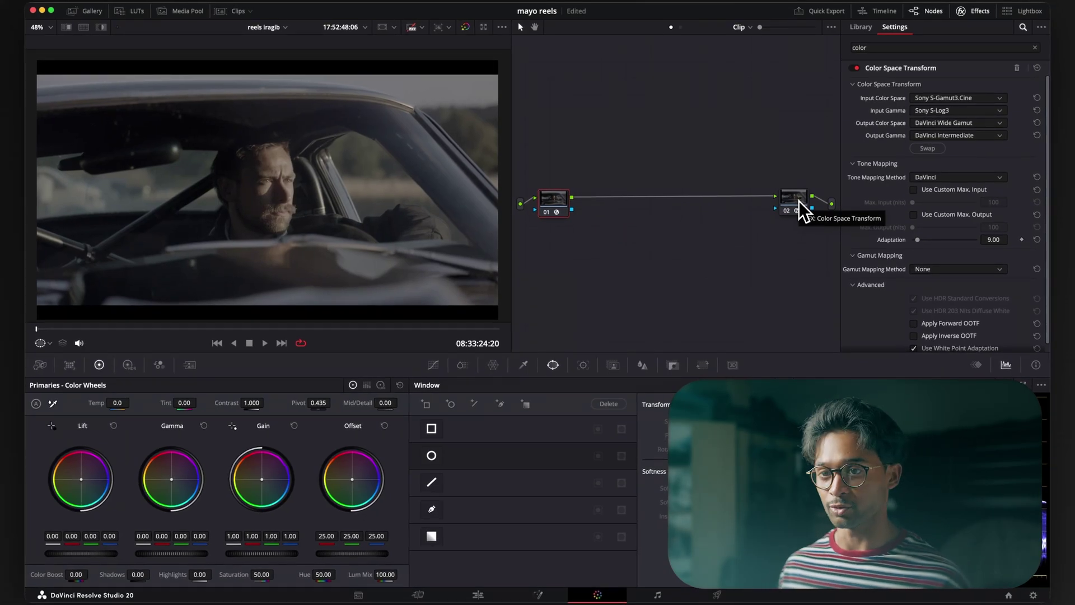
Set node 02's Color Space Transform input color space to DaVinci Wide Gamut and input gamma to DaVinci Intermediate.
click(797, 201)
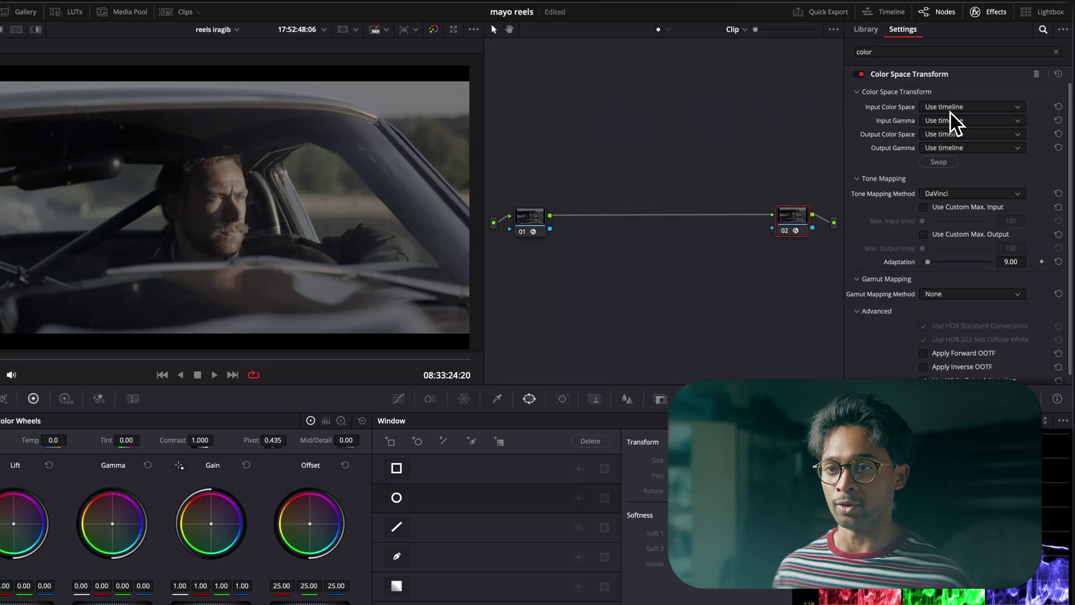
click(950, 112)
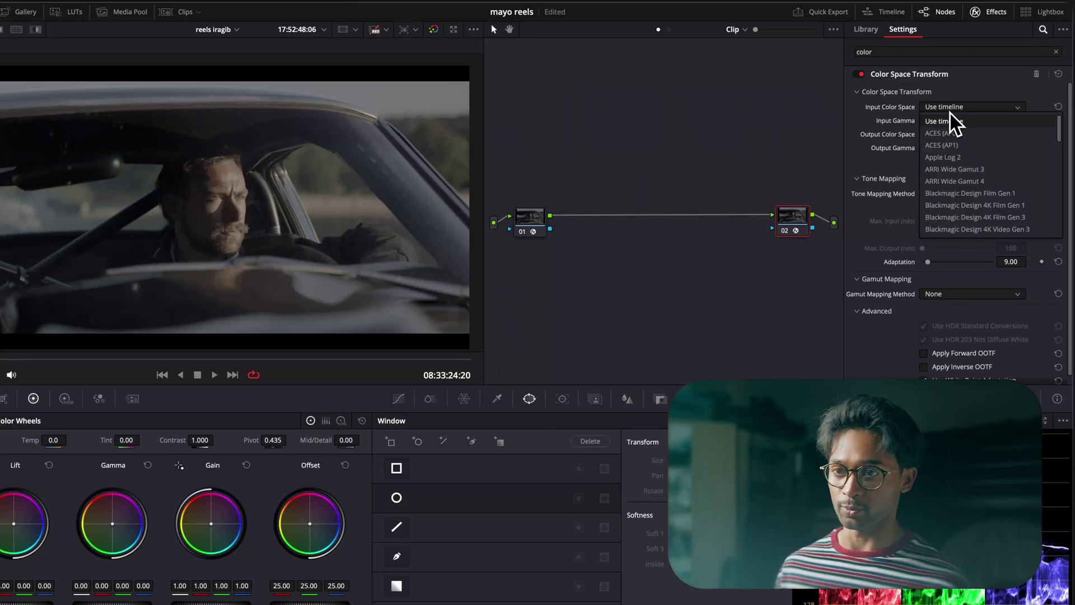
scroll(950, 112, down, 3)
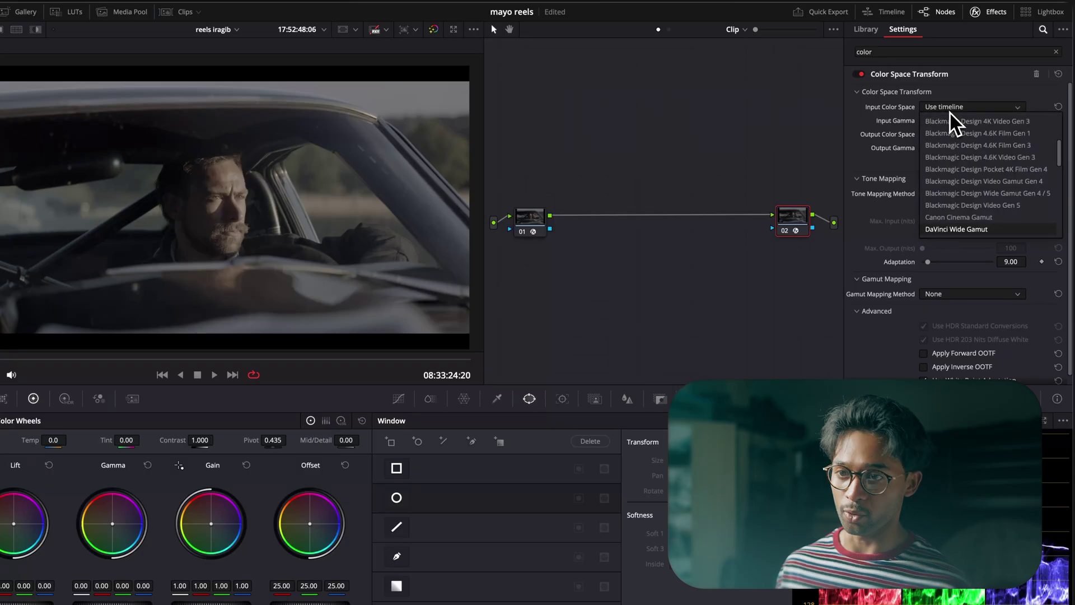
key(Return)
click(953, 119)
key(d)
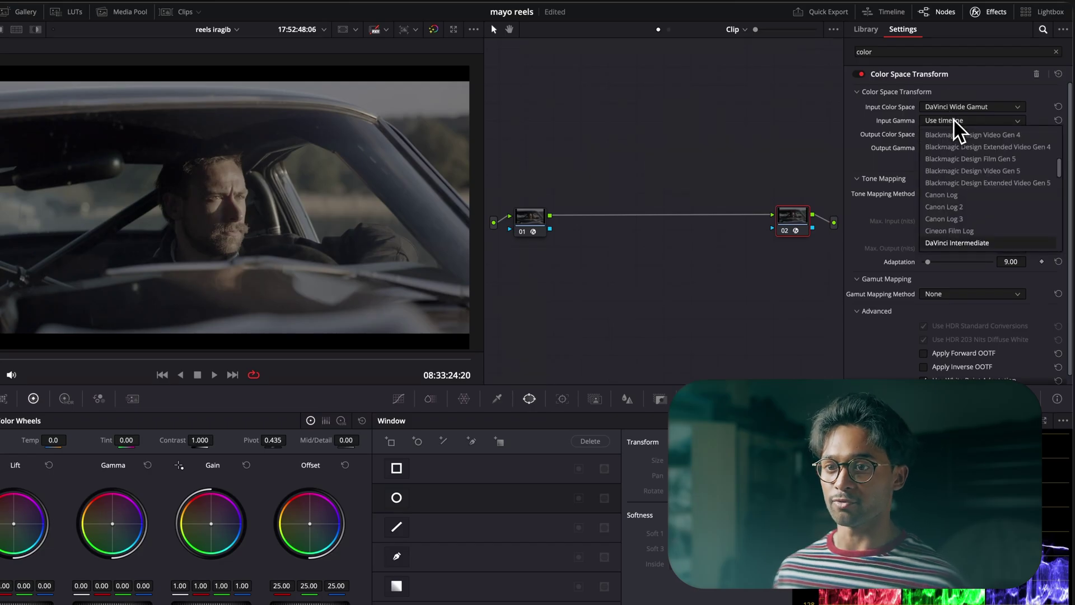
key(Return)
Set node 02's output color space to Rec.709 and output gamma to Rec.709-A.
click(935, 134)
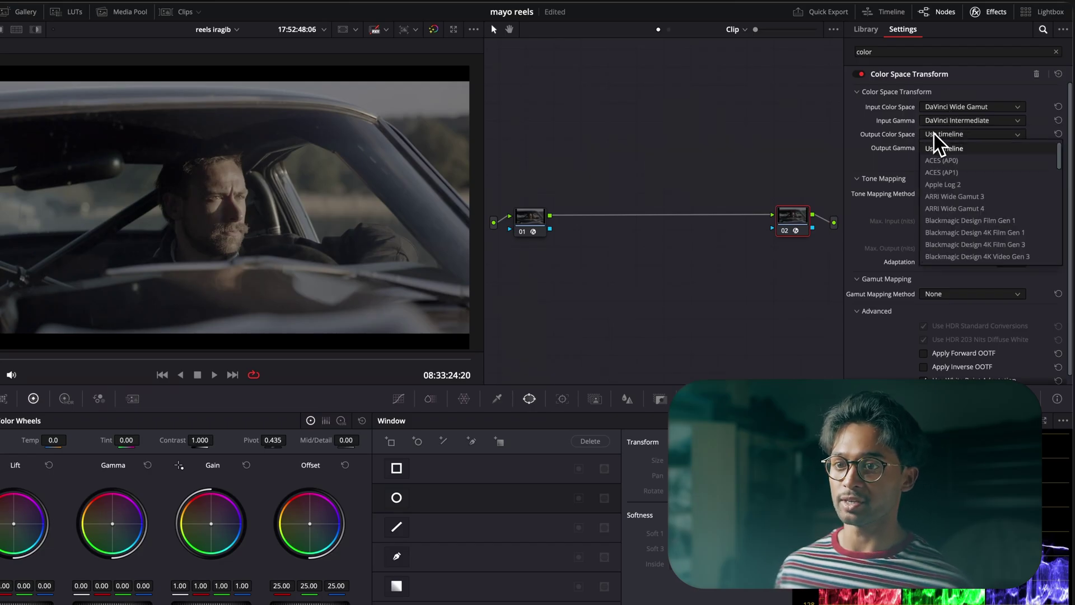
scroll(934, 134, down, 3)
key(Return)
click(945, 147)
scroll(946, 159, down, 3)
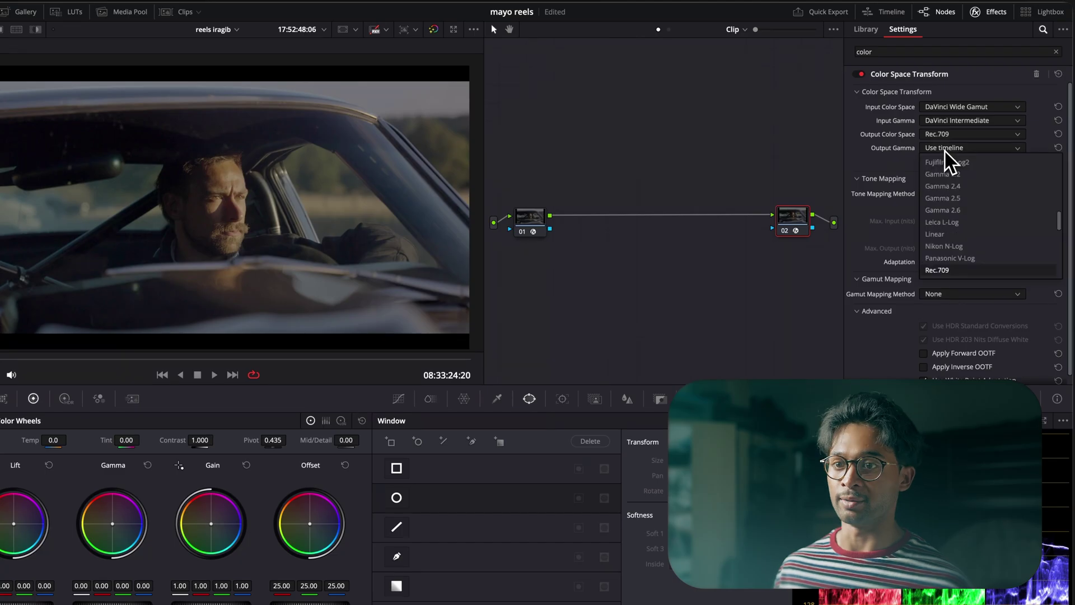
key(Return)
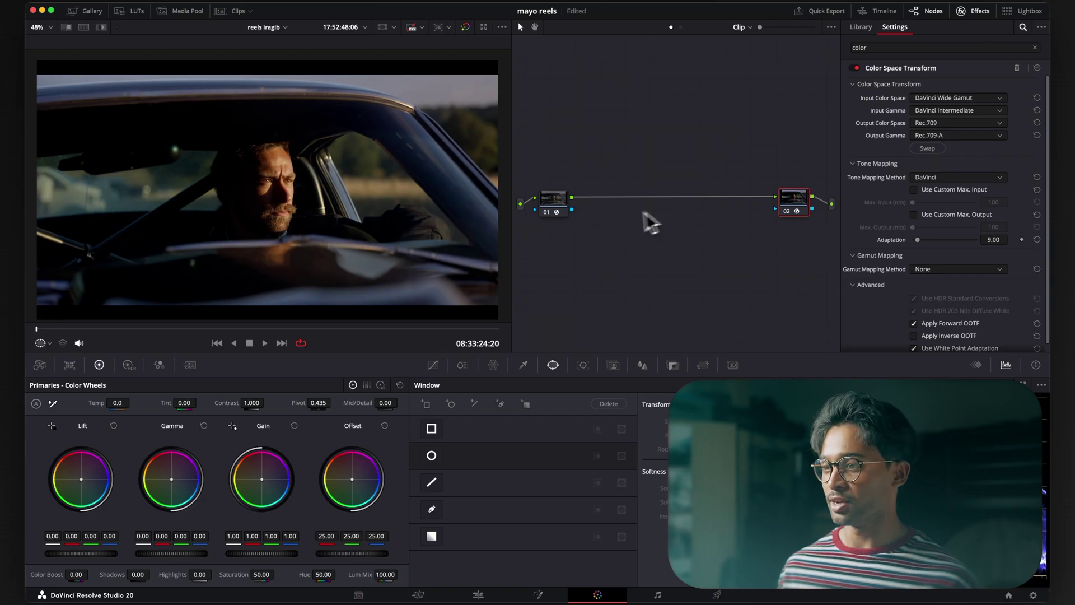
Add a serial node right after node 01 and display the custom curves.
click(550, 198)
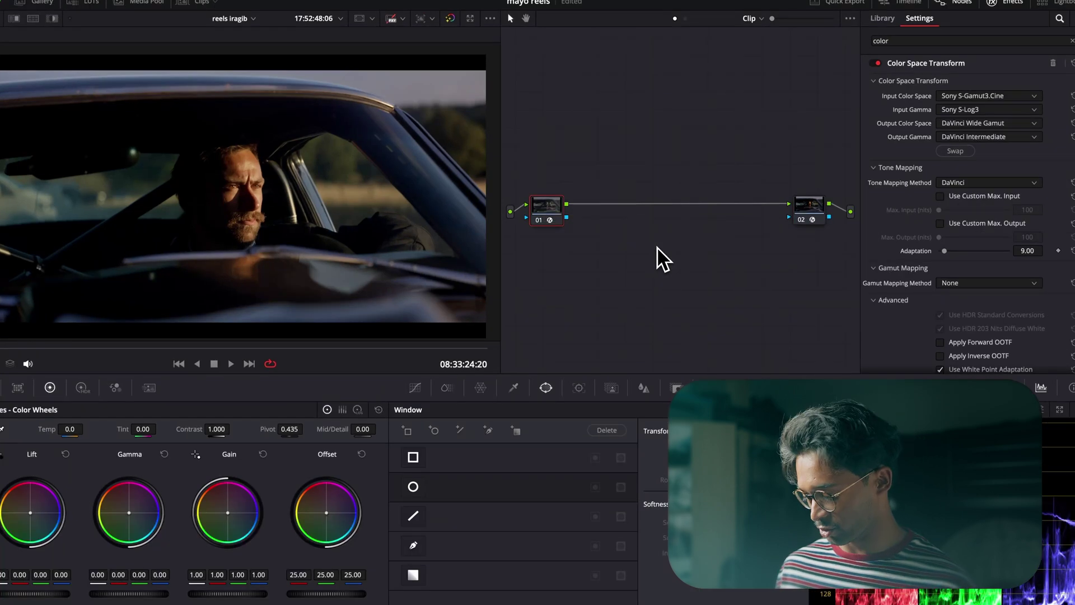
key(alt+s)
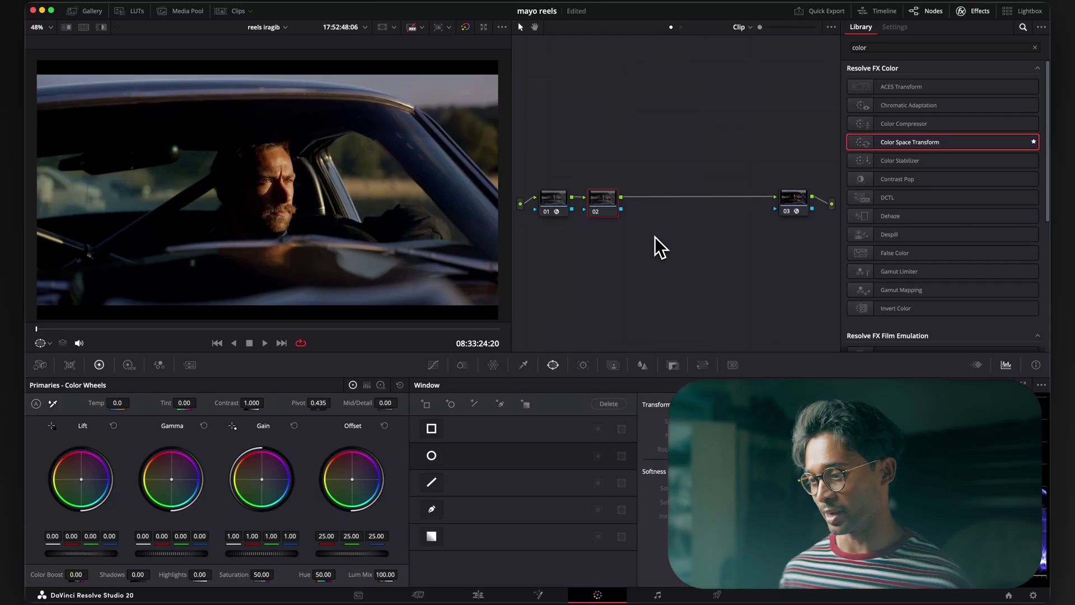
click(433, 365)
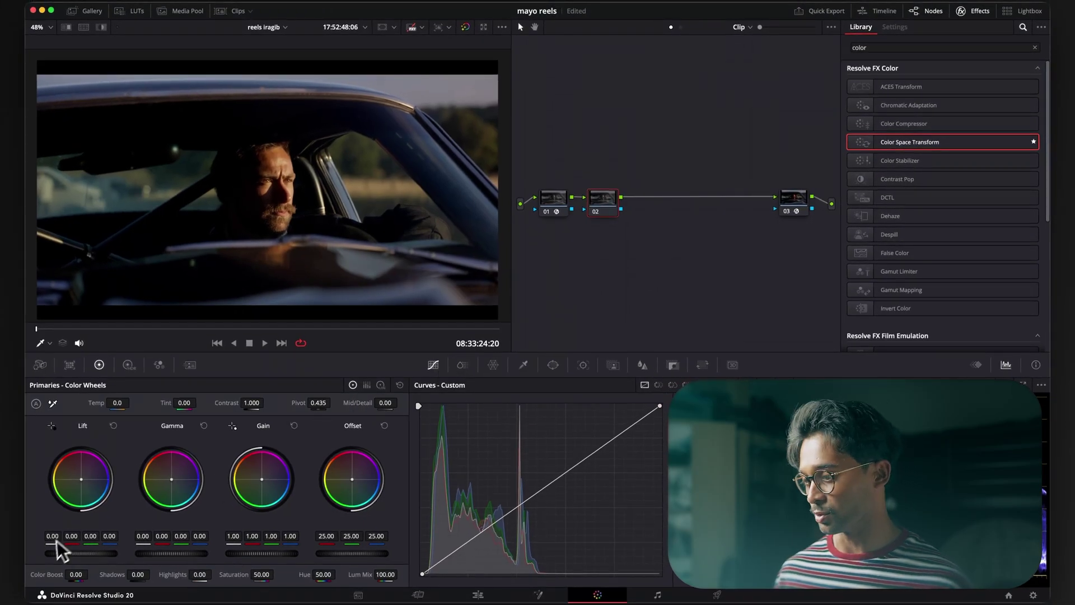
Balance the new node's exposure with master Lift at 0.04, Gamma at 0.02 and Gain at 0.85.
mouse_move(74, 553)
mouse_down()
mouse_move(96, 553)
mouse_move(88, 553)
mouse_up()
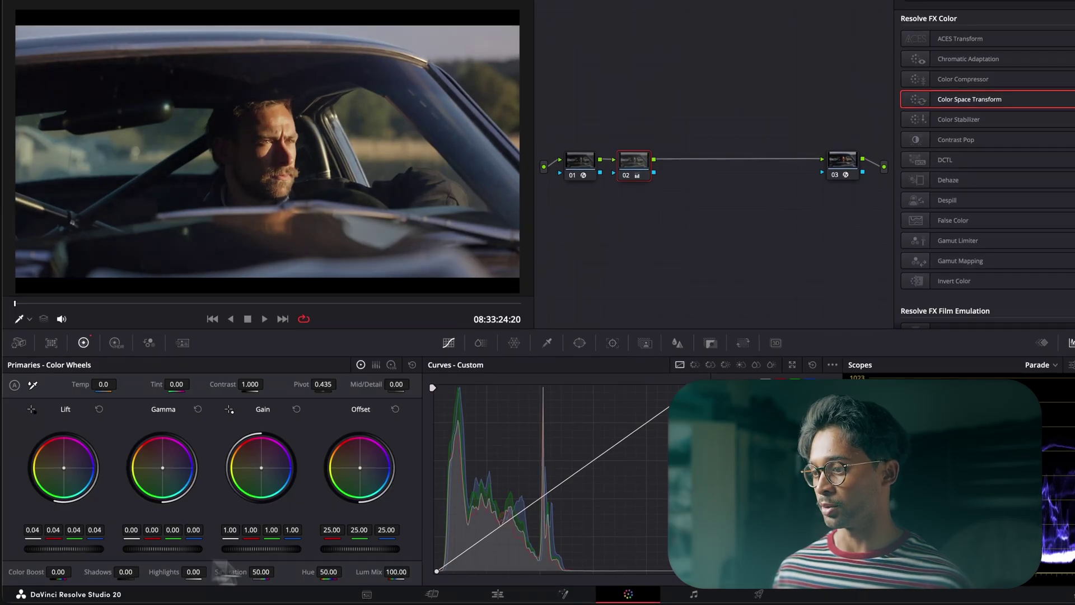
drag(285, 550, 269, 550)
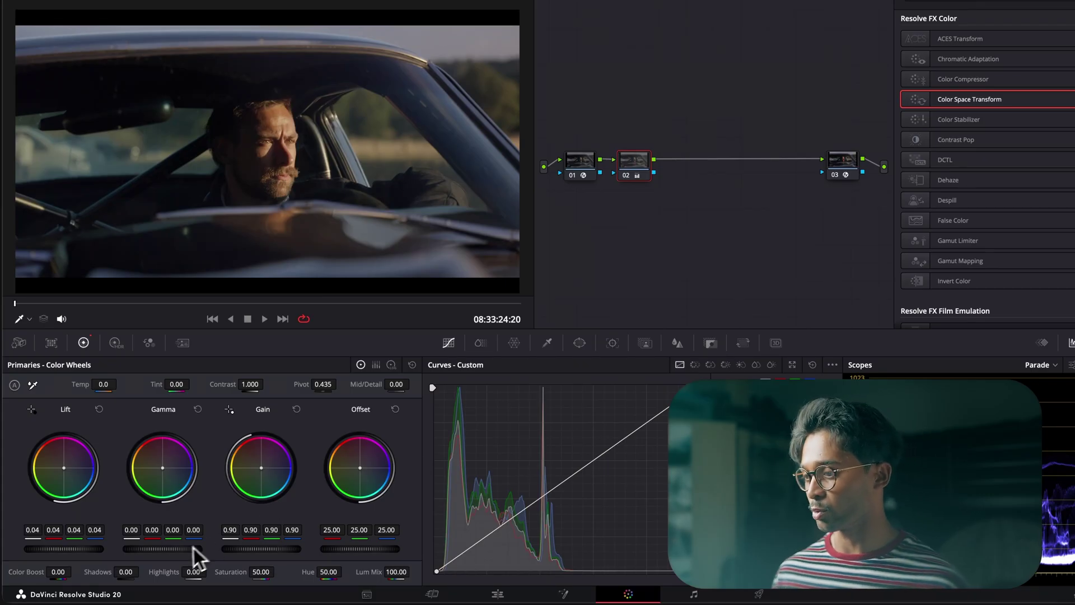
drag(194, 548, 250, 550)
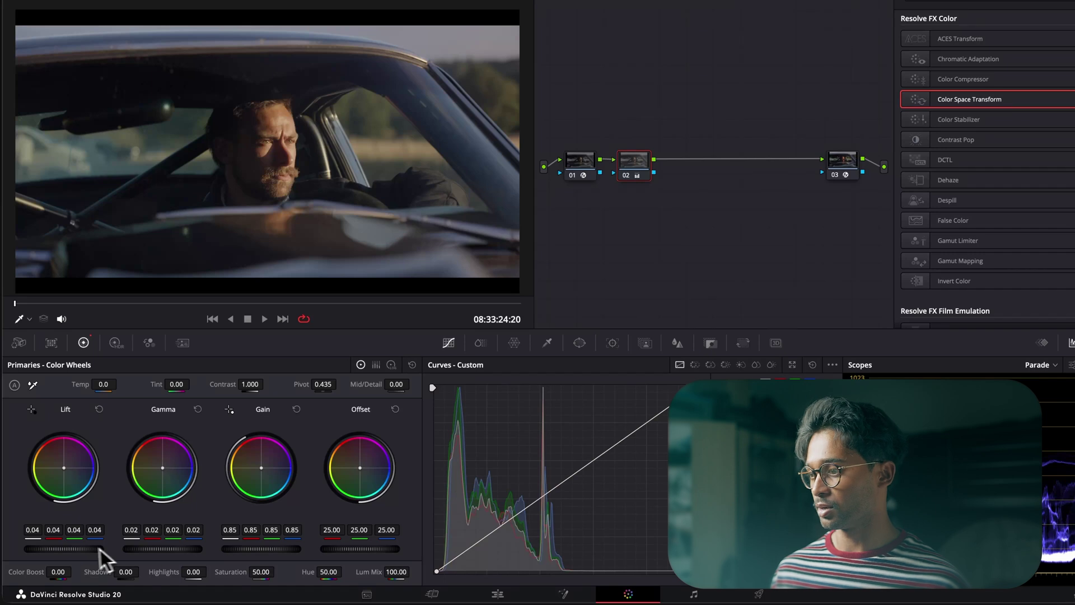
mouse_move(99, 550)
mouse_down()
mouse_move(87, 550)
mouse_move(98, 549)
mouse_up()
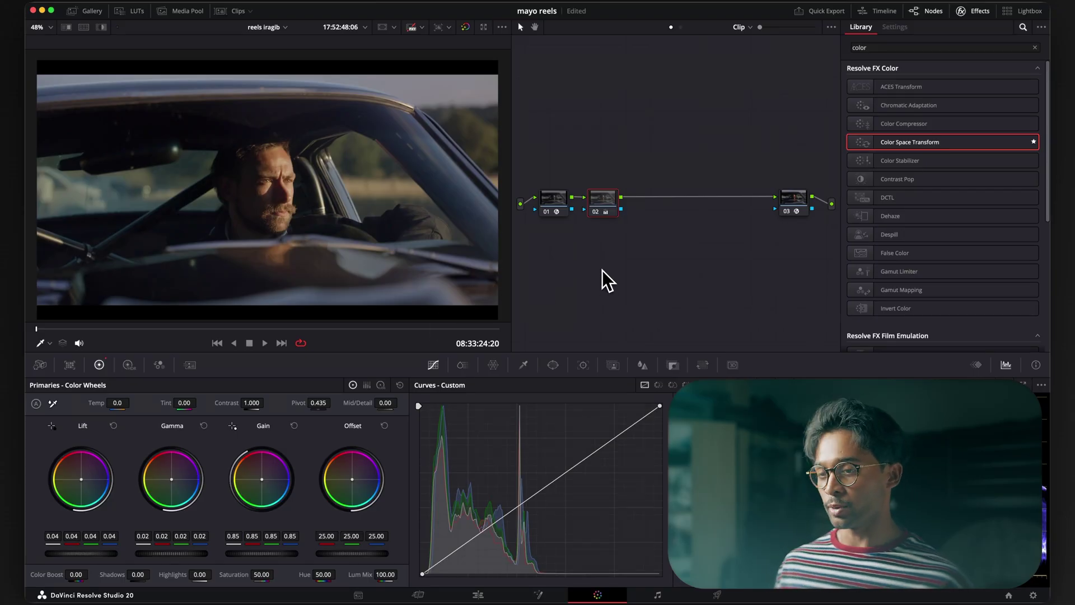
Add a serial node after the exposure node and label it "Split toning".
key(alt+s)
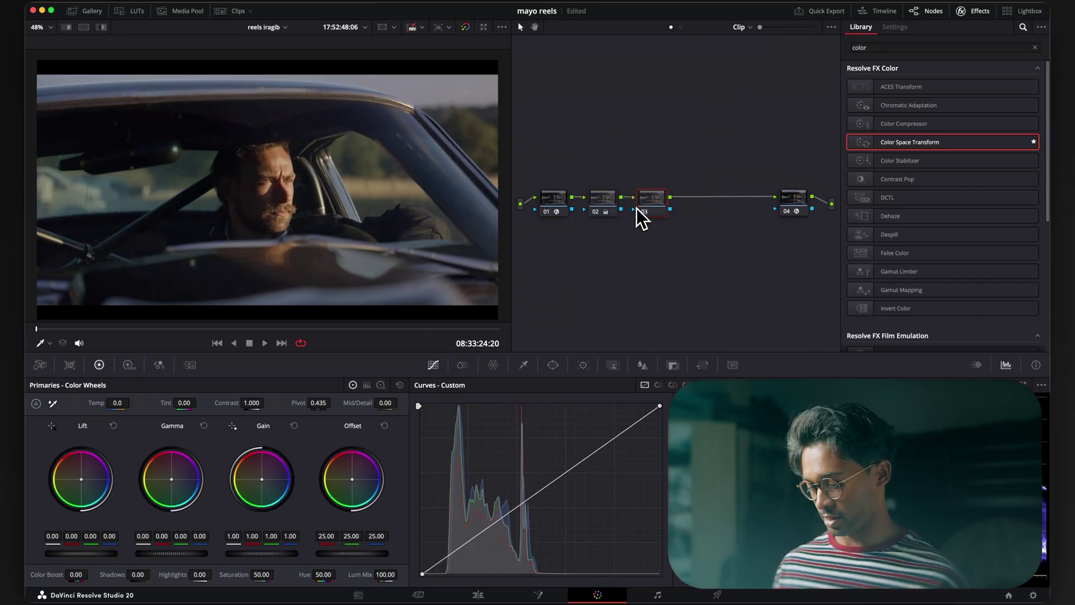
text(Spliy)
key(BackSpace)
text(t toning)
key(Return)
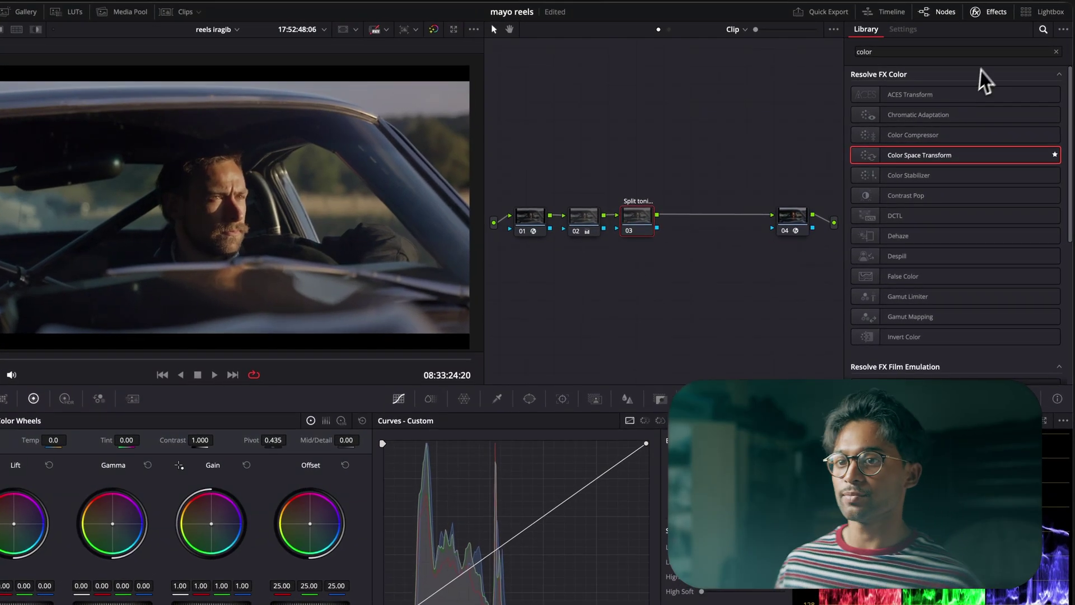
Search the effects library for "spli" and apply the Split Tone effect to the Split toning node.
click(1056, 52)
text(spli)
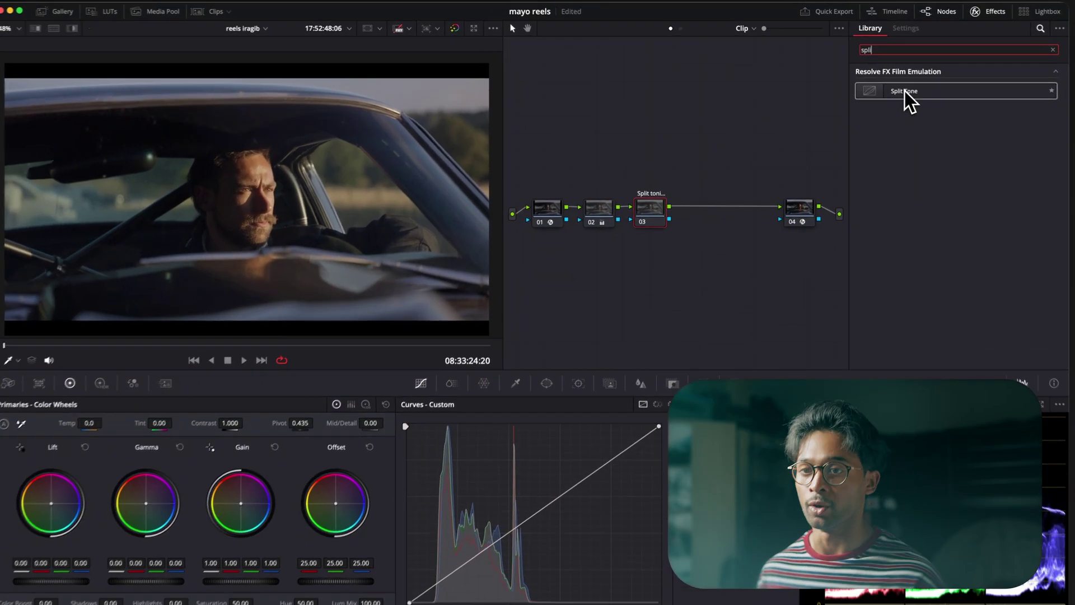
drag(889, 92, 656, 200)
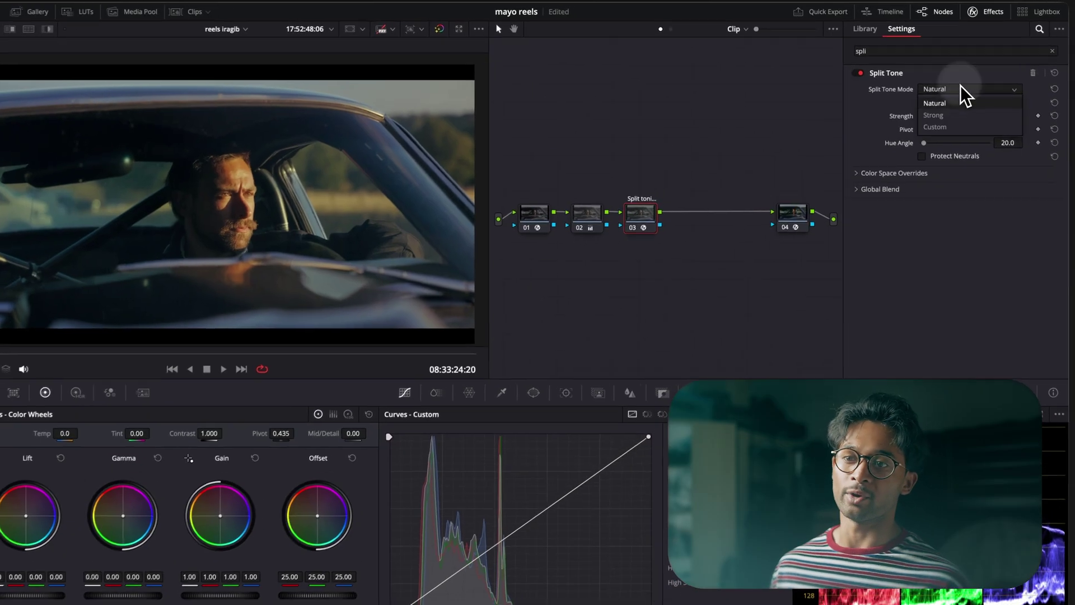
Try the Custom Split Tone mode and return the mode to Natural.
click(952, 83)
click(949, 122)
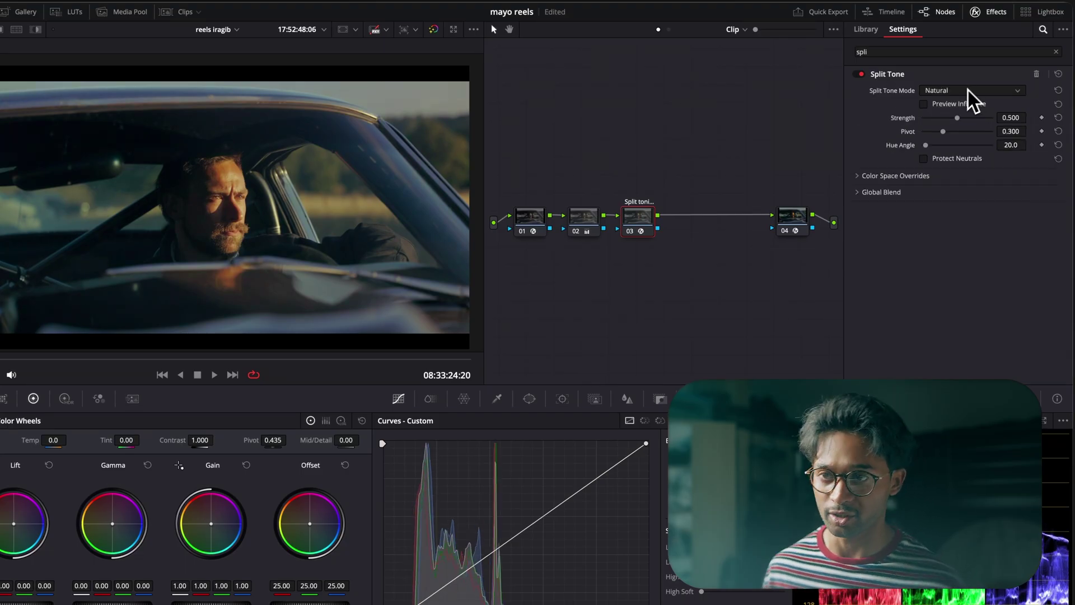
click(957, 92)
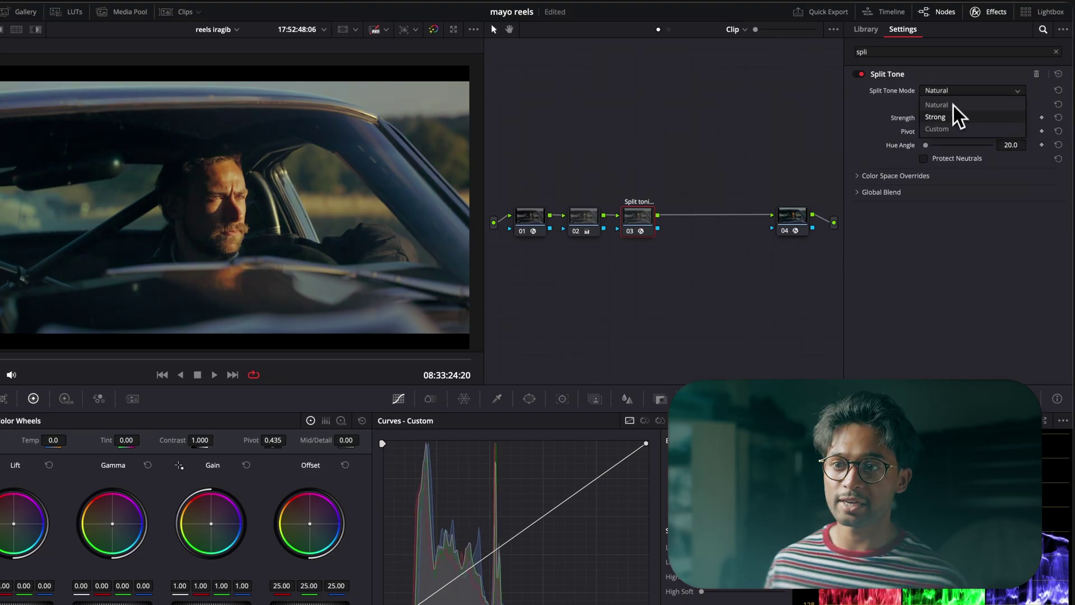
click(950, 110)
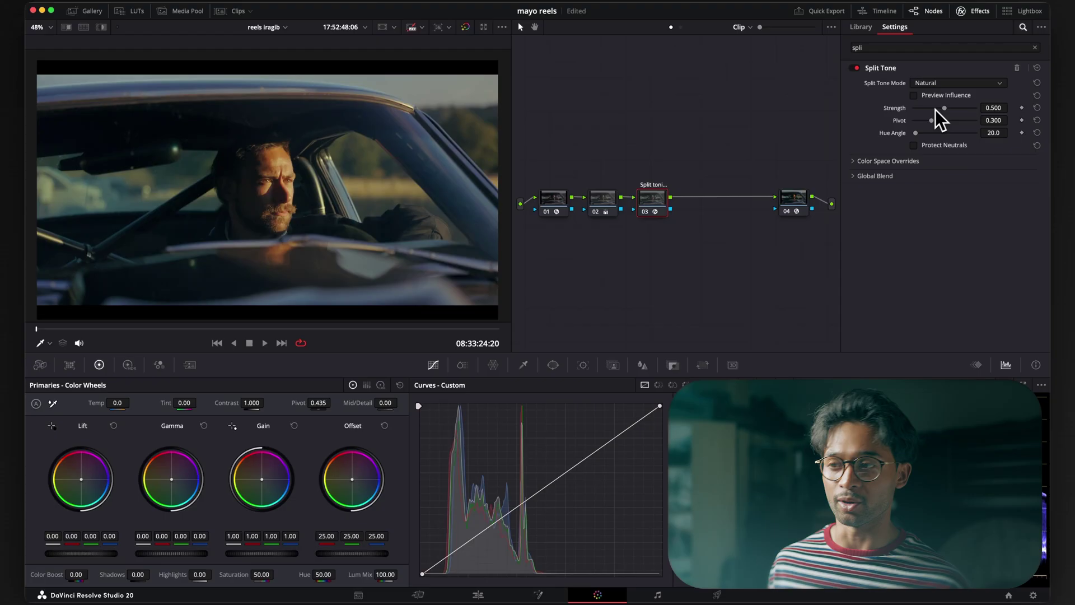
Compare the car clip's image with the Split toning node disabled and enabled.
key(ctrl+d)
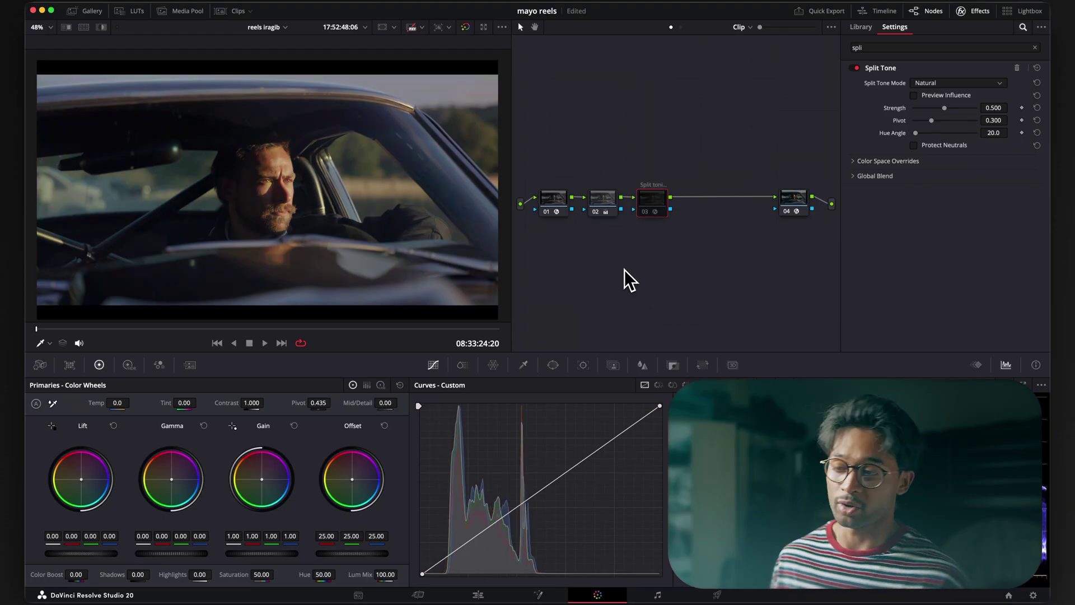
key(ctrl+d)
key(ctrl+d)
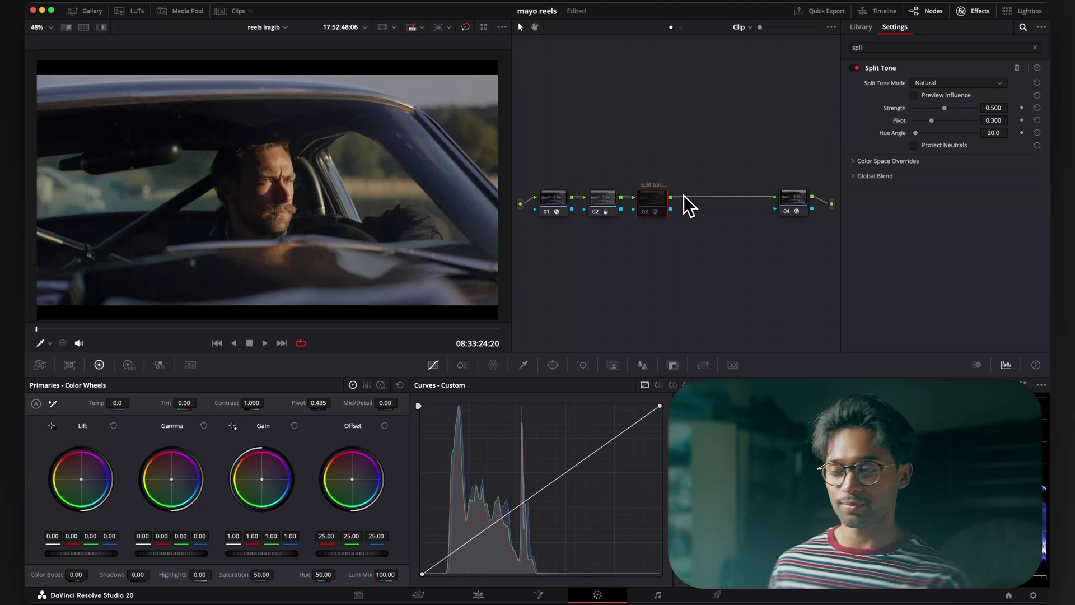
key(ctrl+d)
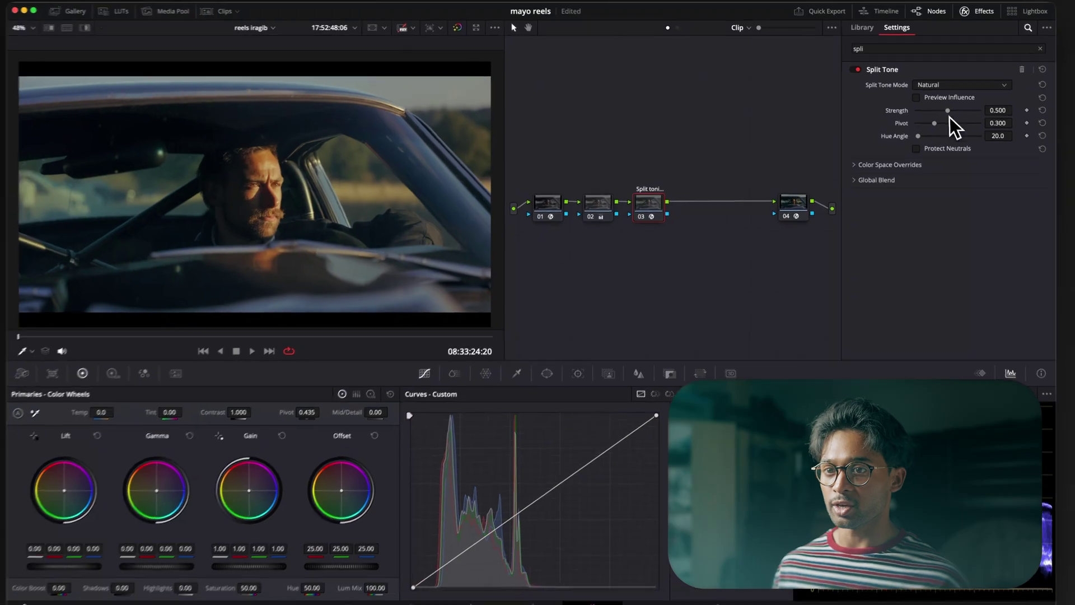
Try a Split Tone strength of 0.318 on the car clip and reset the strength to its default.
mouse_move(948, 111)
mouse_down()
mouse_move(963, 111)
mouse_move(925, 111)
mouse_move(981, 111)
mouse_move(927, 111)
mouse_move(955, 119)
mouse_move(975, 117)
mouse_move(933, 109)
mouse_up()
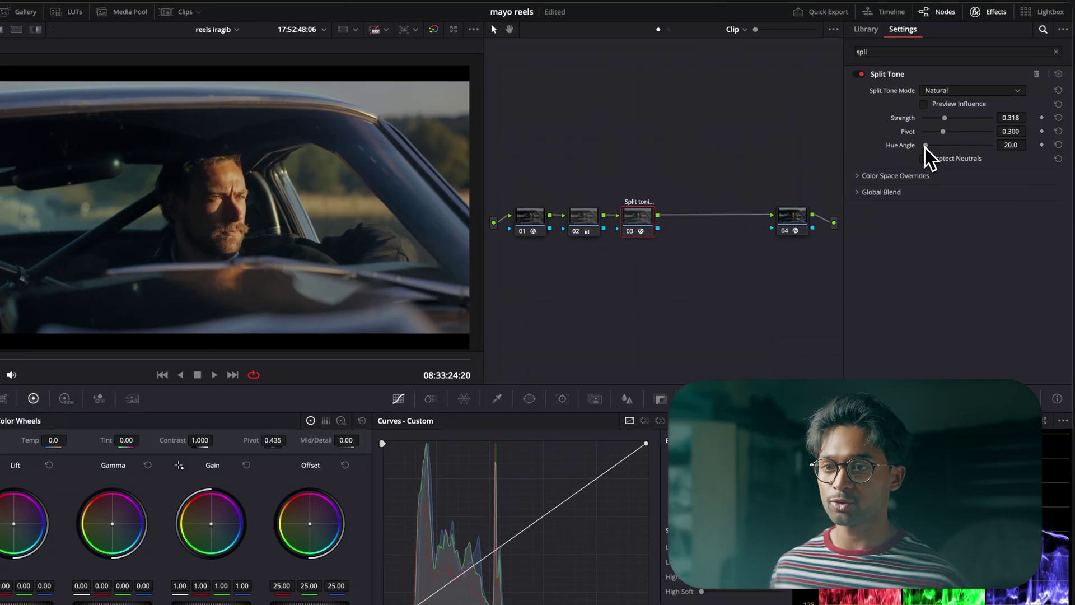
mouse_move(925, 147)
mouse_down()
mouse_move(993, 137)
mouse_move(979, 149)
mouse_move(991, 143)
mouse_move(915, 147)
mouse_up()
double_click(911, 147)
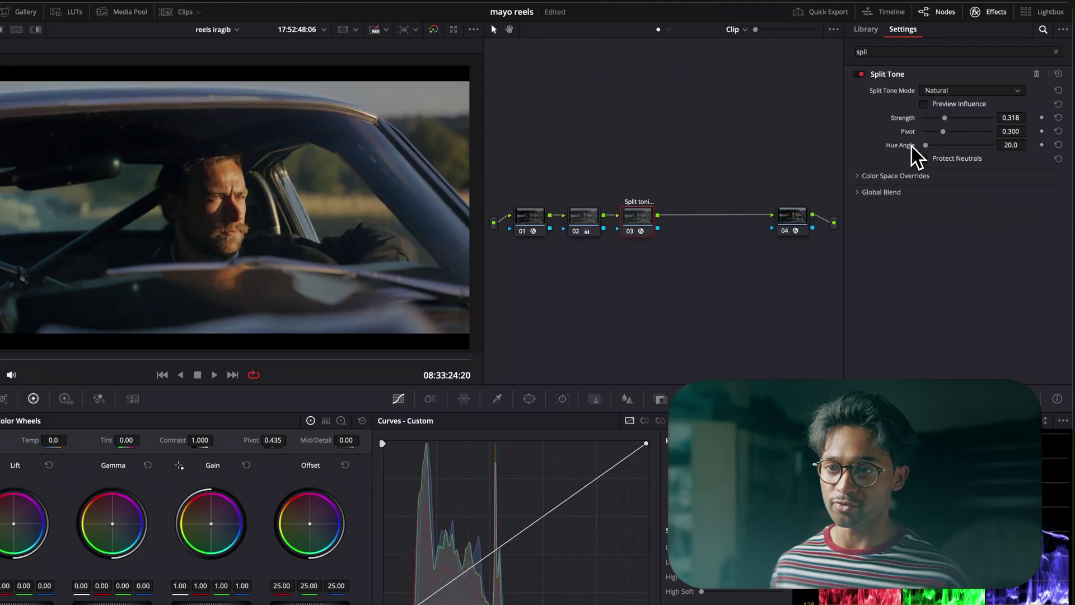
double_click(904, 118)
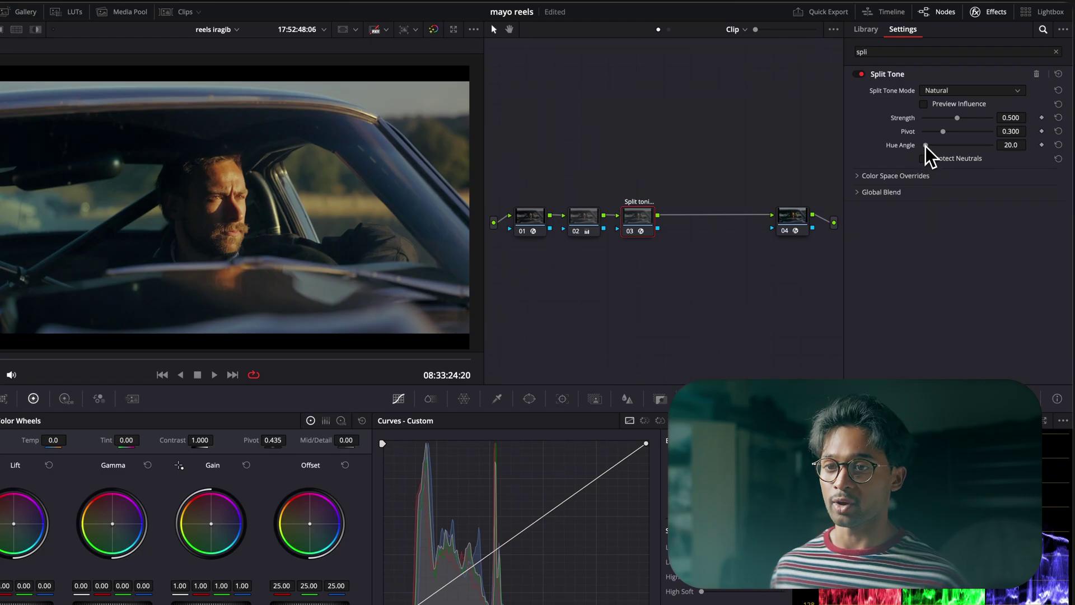
Set the Split Tone hue angle to about 309.8, strength to 0.543 and pivot to 0.302 on the Split toning node.
drag(926, 146, 972, 136)
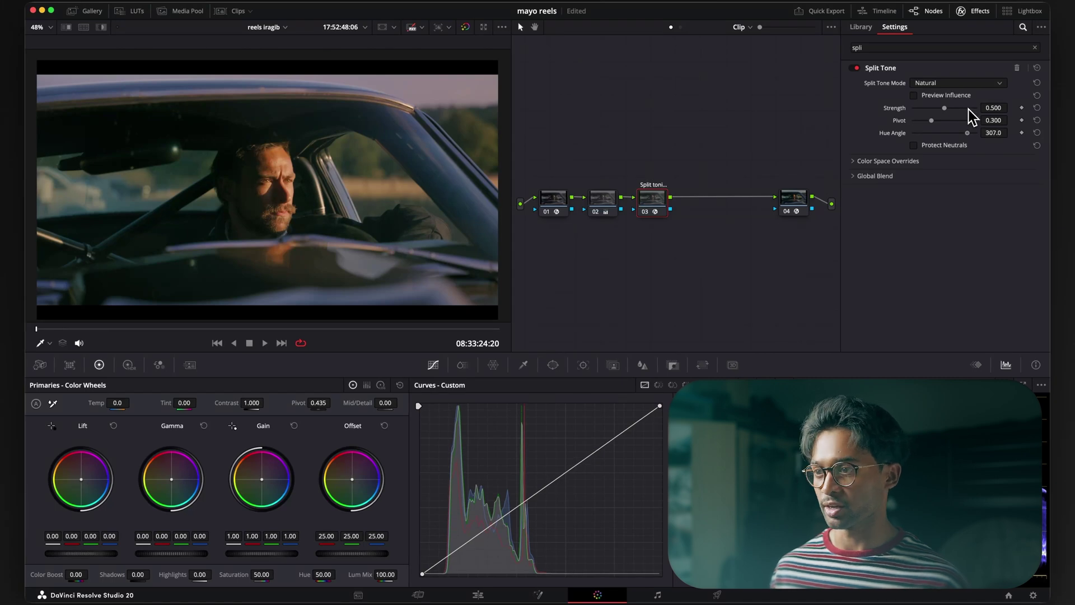
drag(969, 108, 968, 105)
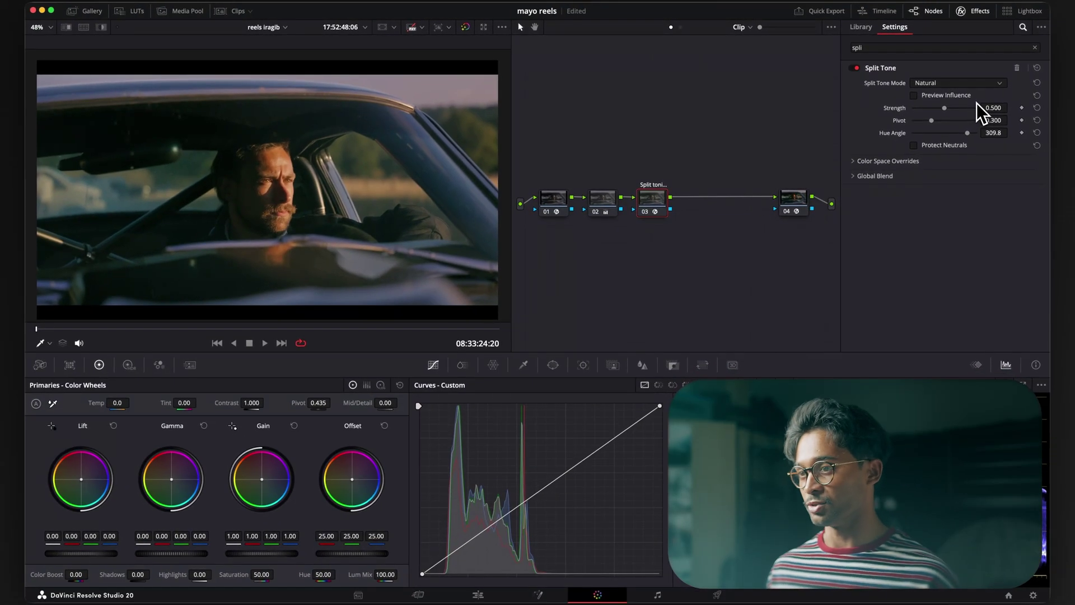
mouse_move(944, 108)
mouse_down()
mouse_move(906, 112)
mouse_move(955, 99)
mouse_move(964, 110)
mouse_move(939, 137)
mouse_move(951, 128)
mouse_move(933, 119)
mouse_up()
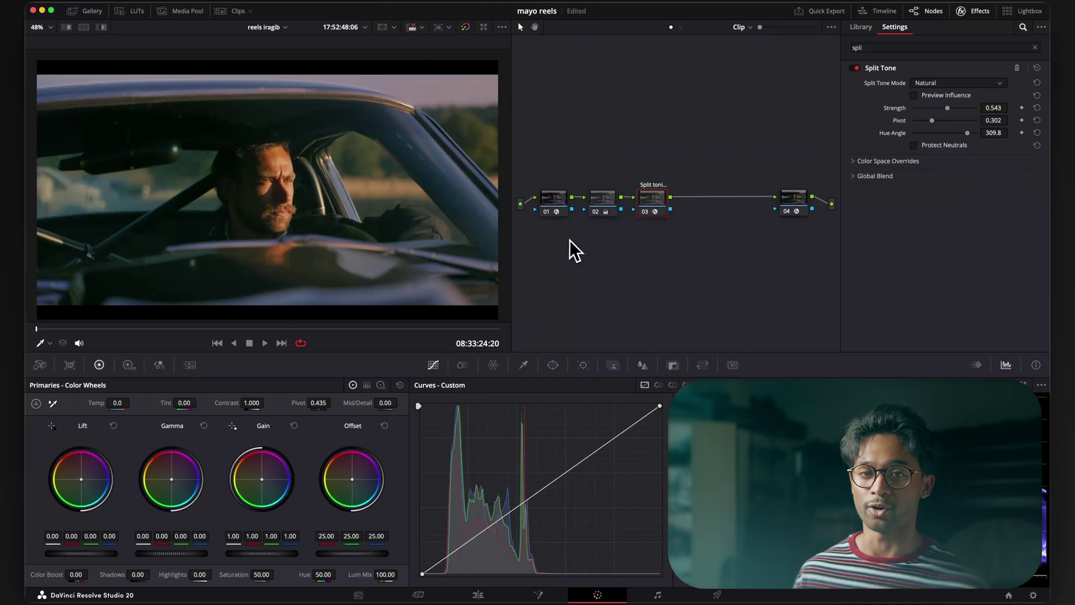
Lower the Split Tone strength to 0.295, comparing the image with the Split toning node disabled and enabled.
key(super+d)
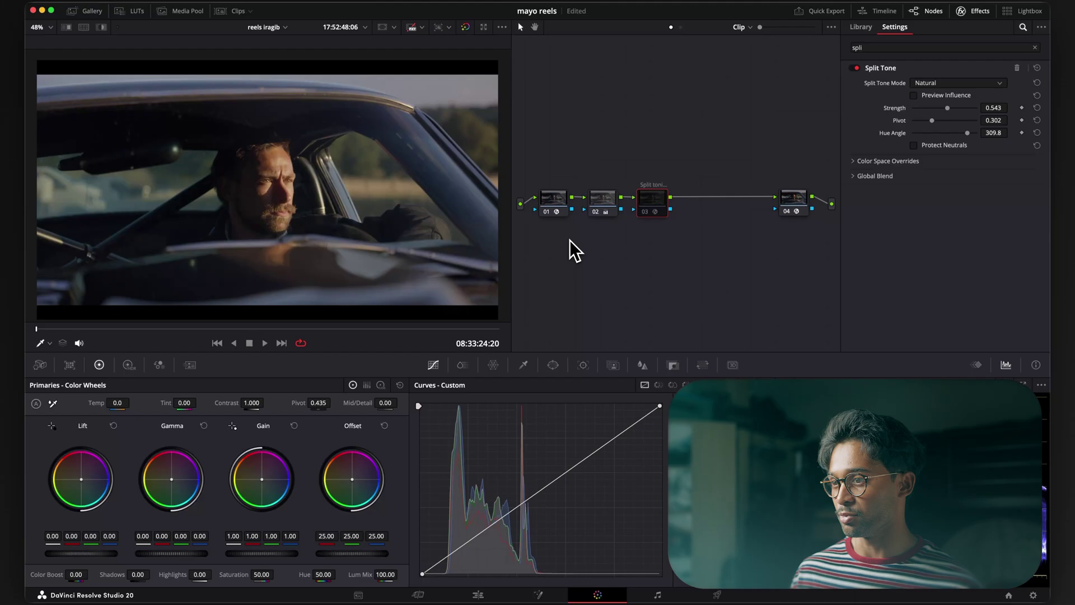
key(super+d)
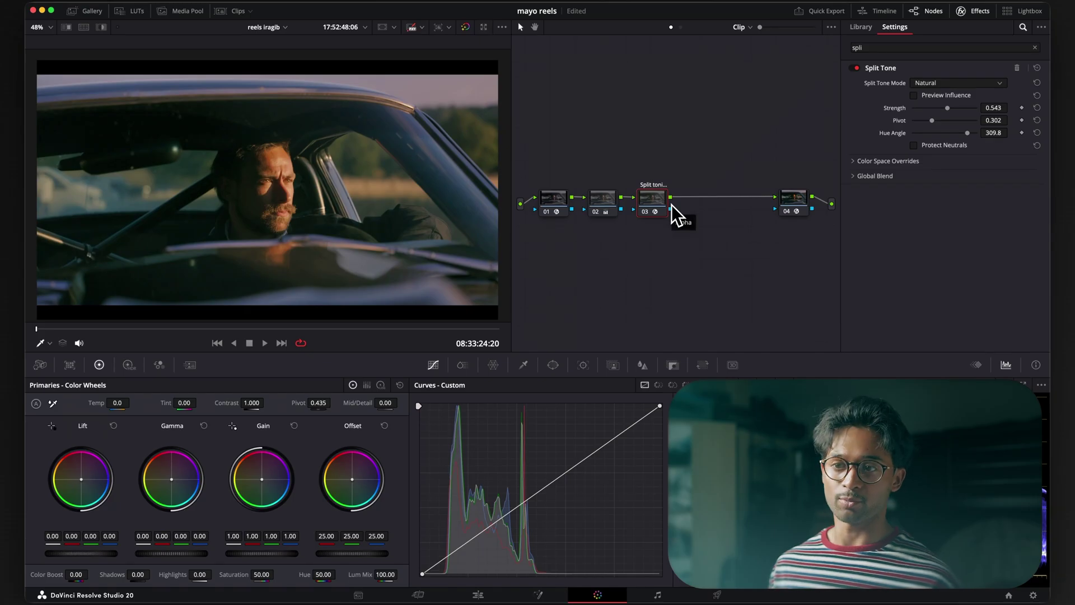
mouse_move(947, 108)
mouse_down()
mouse_move(925, 112)
mouse_move(952, 120)
mouse_up()
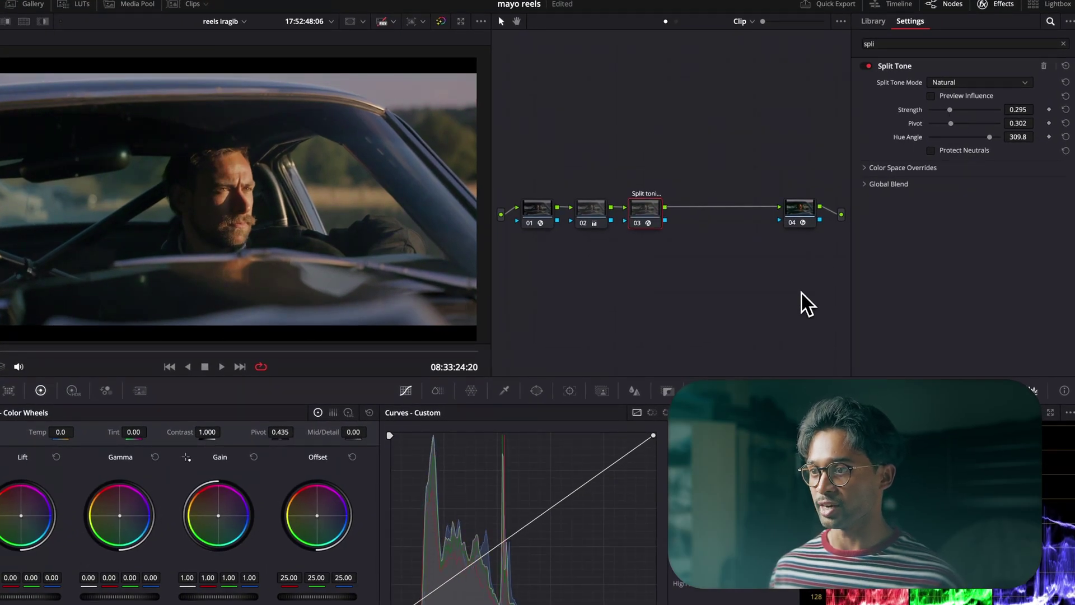
key(ctrl+d)
key(ctrl+d)
key(ctrl+d)
key(ctrl+d)
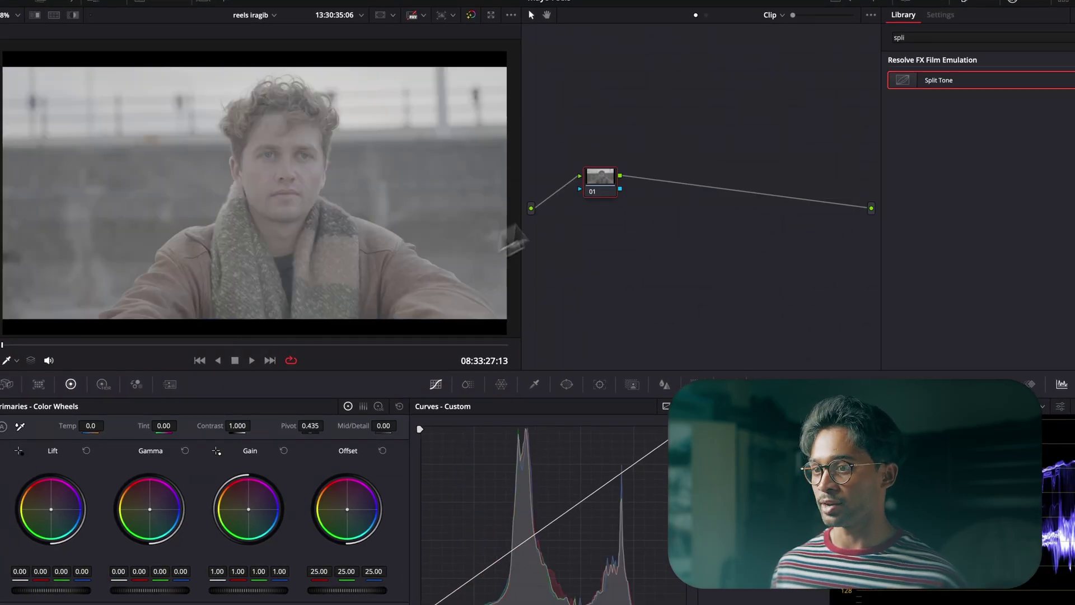
Show the clip thumbnails, apply the grade of car clip 2624 to portrait clip 2625, and hide the thumbnails again.
drag(605, 179, 596, 188)
click(220, 8)
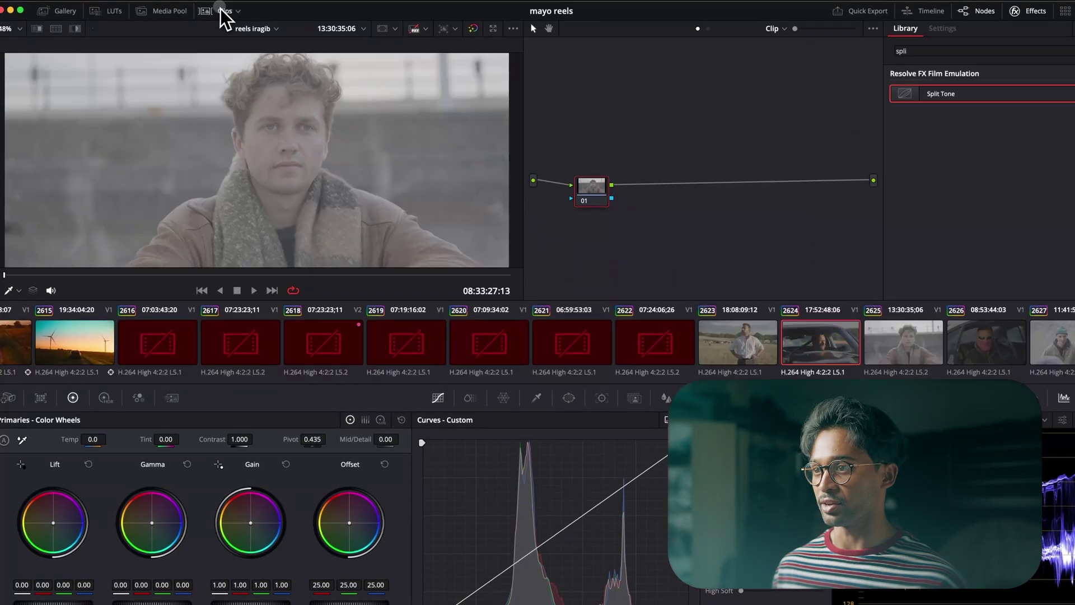
right_click(810, 328)
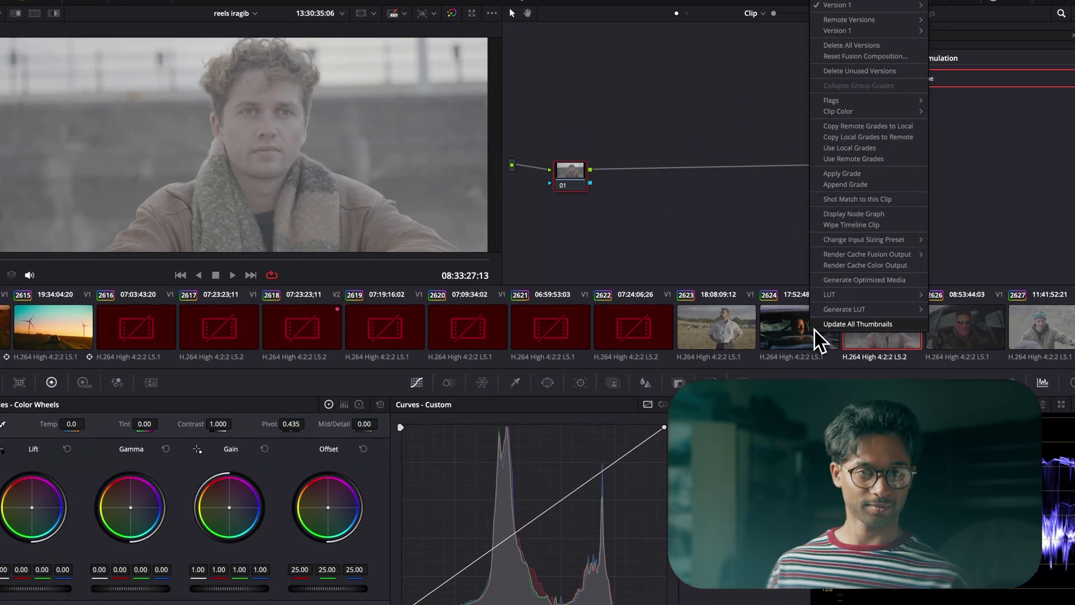
click(859, 174)
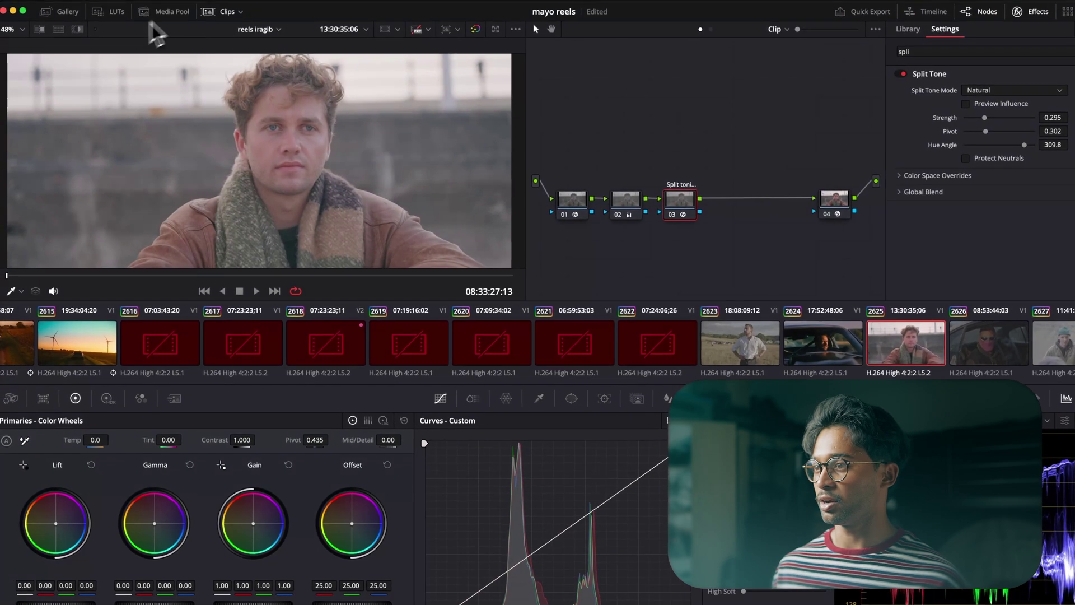
click(228, 14)
Move the Split toning node away from node 02, disable it, and raise node 02's contrast to 1.330.
drag(679, 200, 717, 200)
key(ctrl+d)
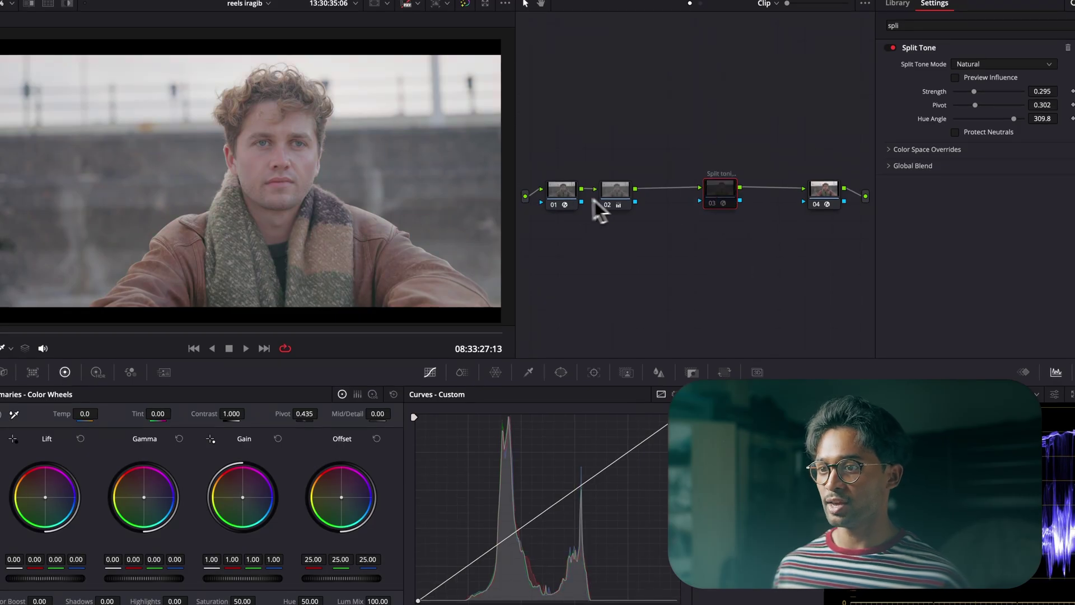
click(620, 194)
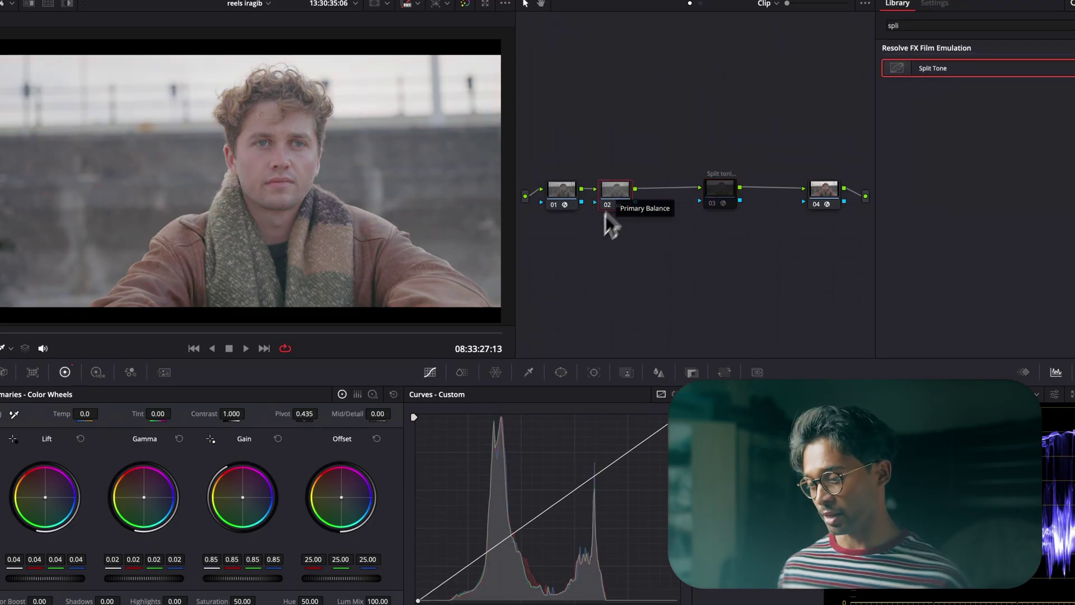
drag(231, 410, 249, 413)
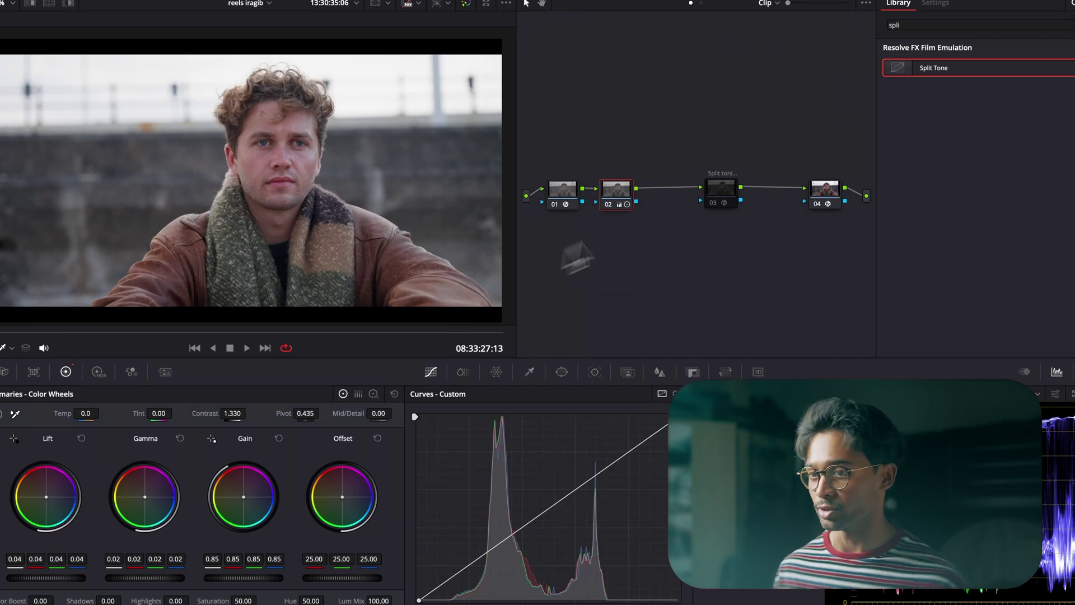
Place the Split toning node back beside node 02, enable it, and reset all its Split Tone settings.
drag(711, 193, 658, 200)
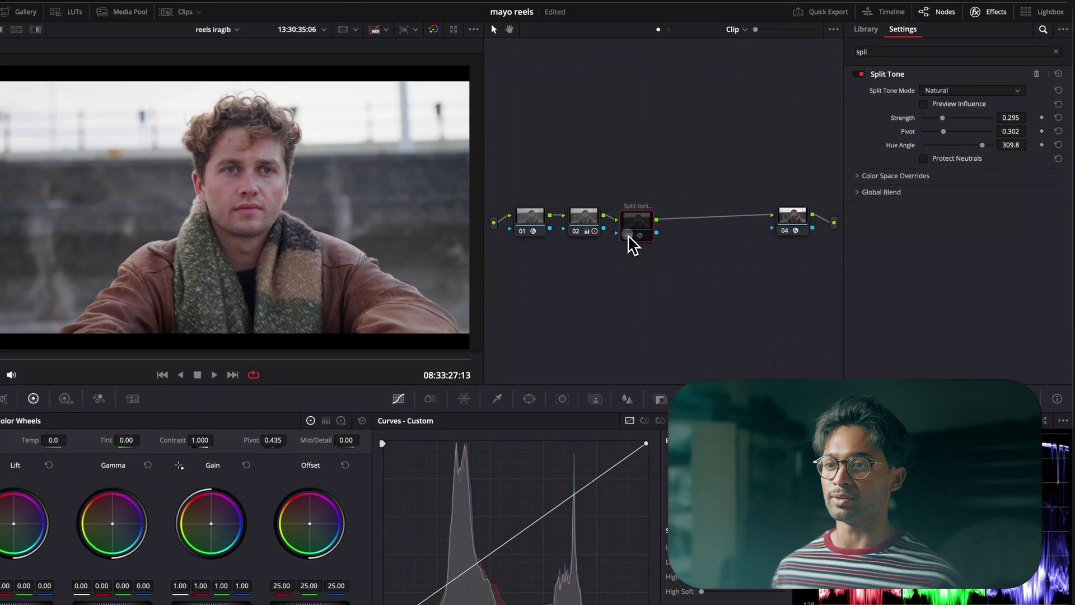
drag(627, 234, 637, 226)
click(1058, 73)
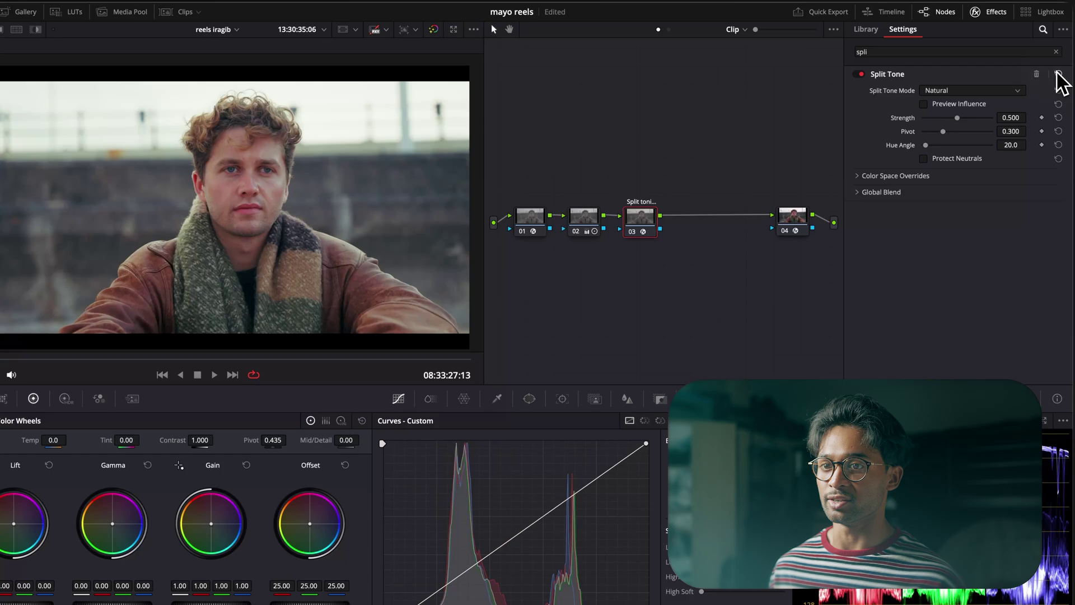
Set the portrait clip's Split Tone hue angle to 55.8, strength to 0.612 and pivot to 0.217.
mouse_move(926, 146)
mouse_down()
mouse_move(960, 148)
mouse_move(933, 147)
mouse_up()
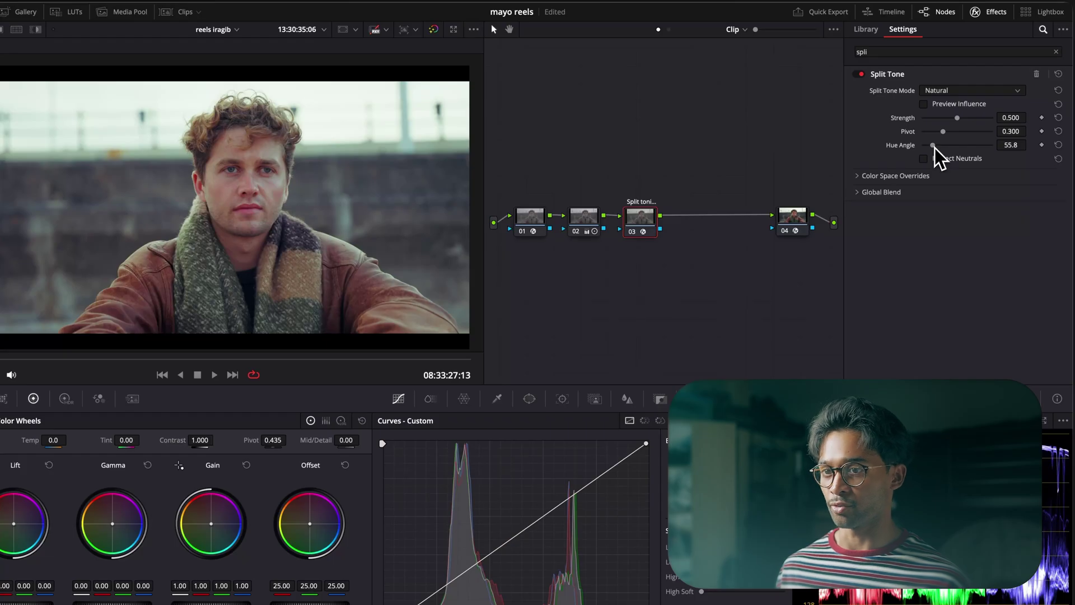
mouse_move(957, 120)
mouse_down()
mouse_move(976, 118)
mouse_move(942, 127)
mouse_move(981, 116)
mouse_move(968, 118)
mouse_up()
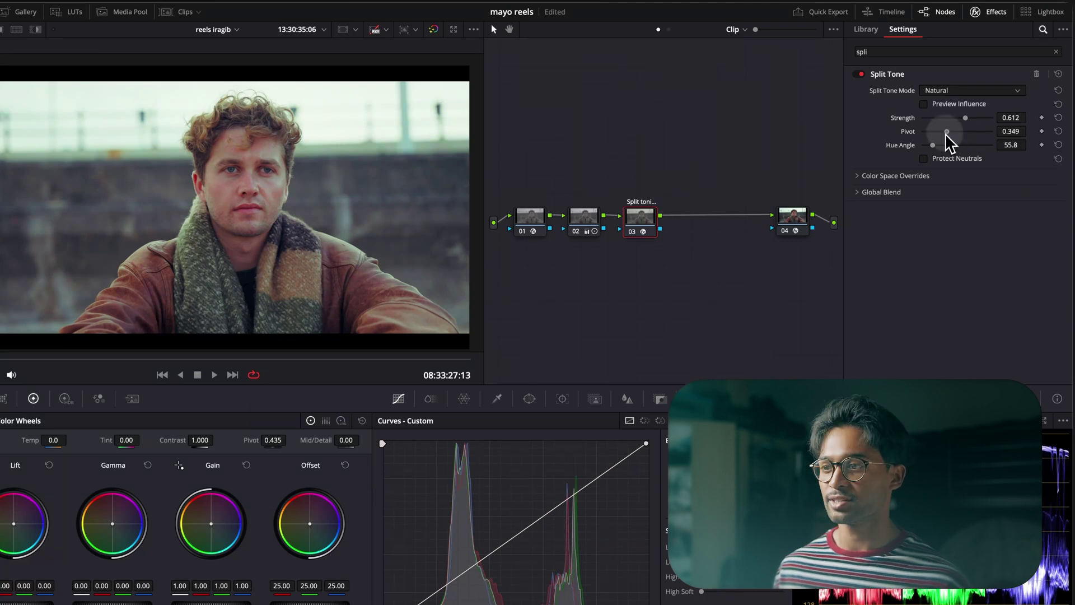
drag(951, 135, 940, 134)
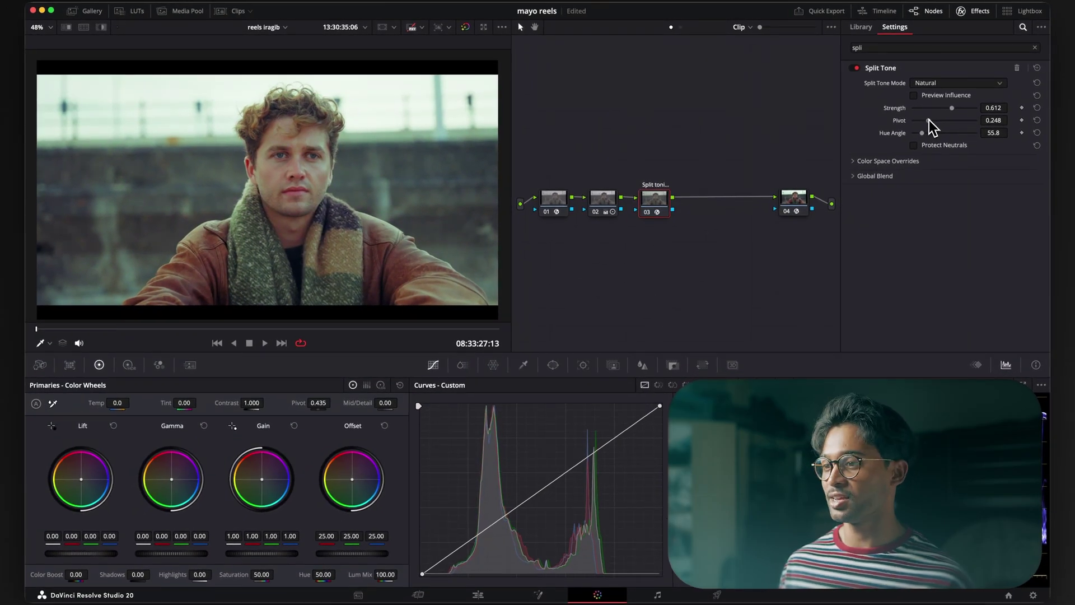
mouse_move(929, 120)
mouse_down()
mouse_move(914, 121)
mouse_move(937, 132)
mouse_up()
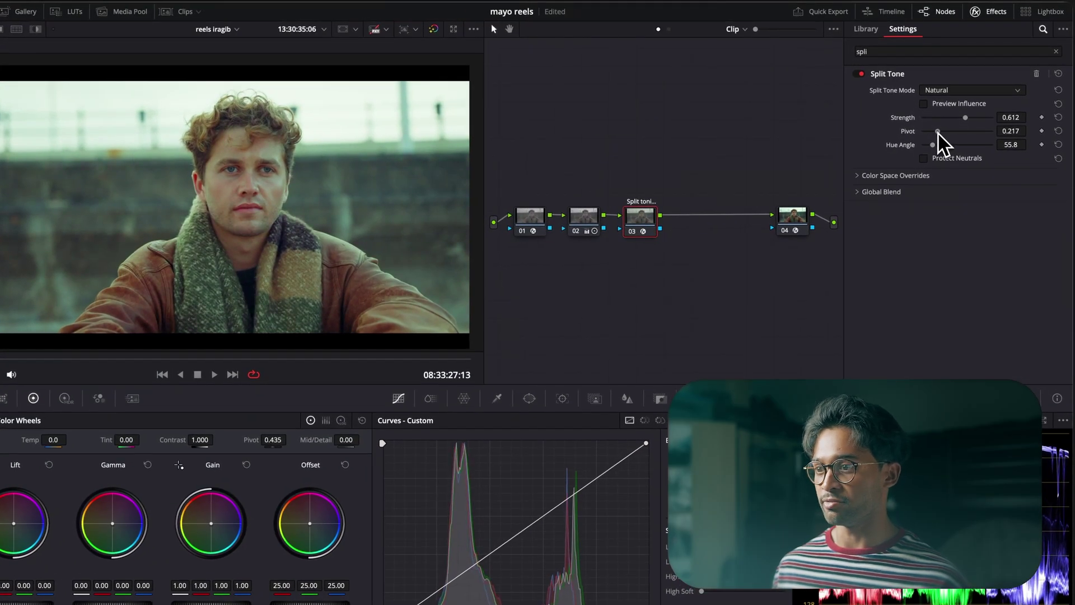
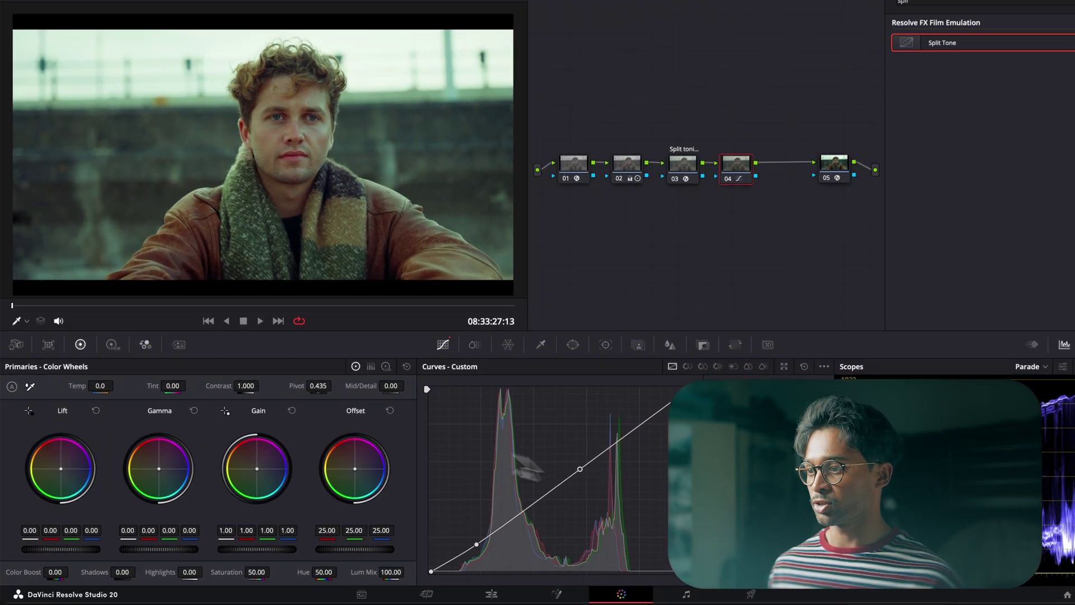
Lower node 04's HDR Highlight exposure to -0.57 and set its primary saturation to 41.20.
click(129, 364)
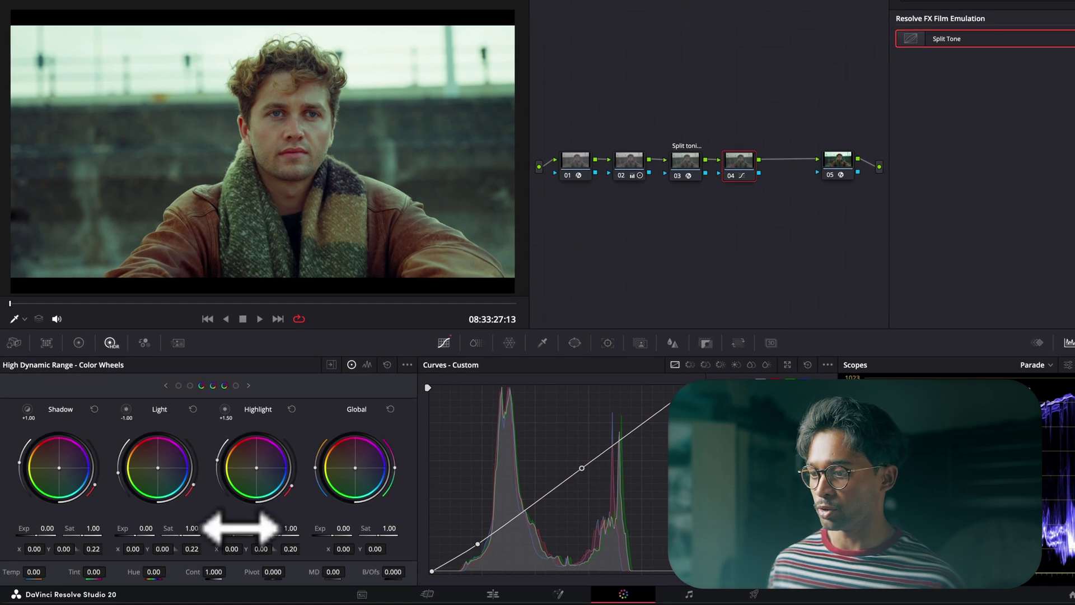
drag(242, 528, 221, 528)
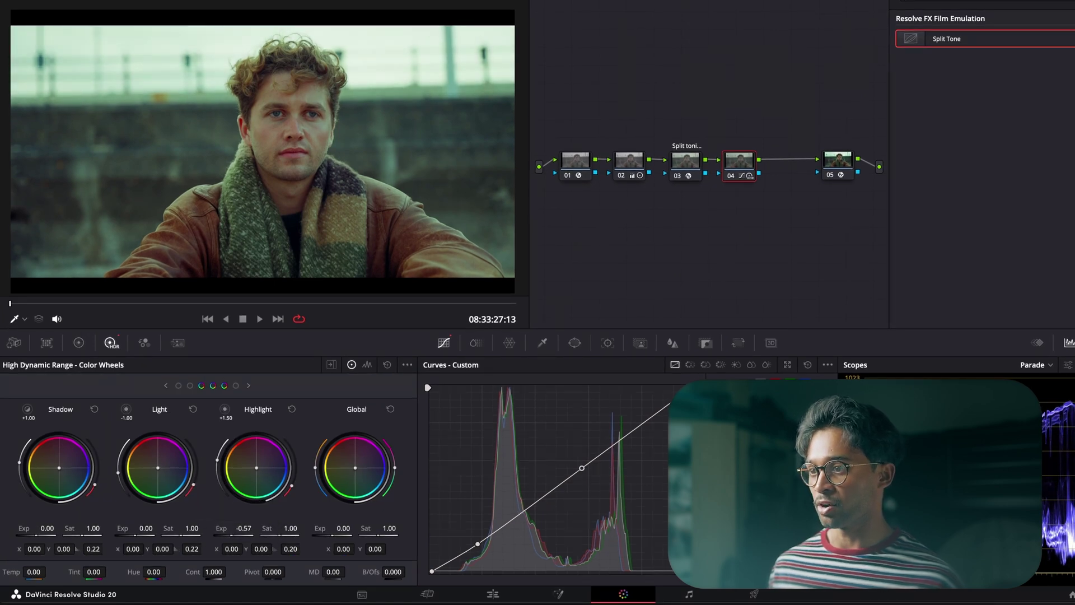
click(79, 343)
drag(253, 567, 235, 567)
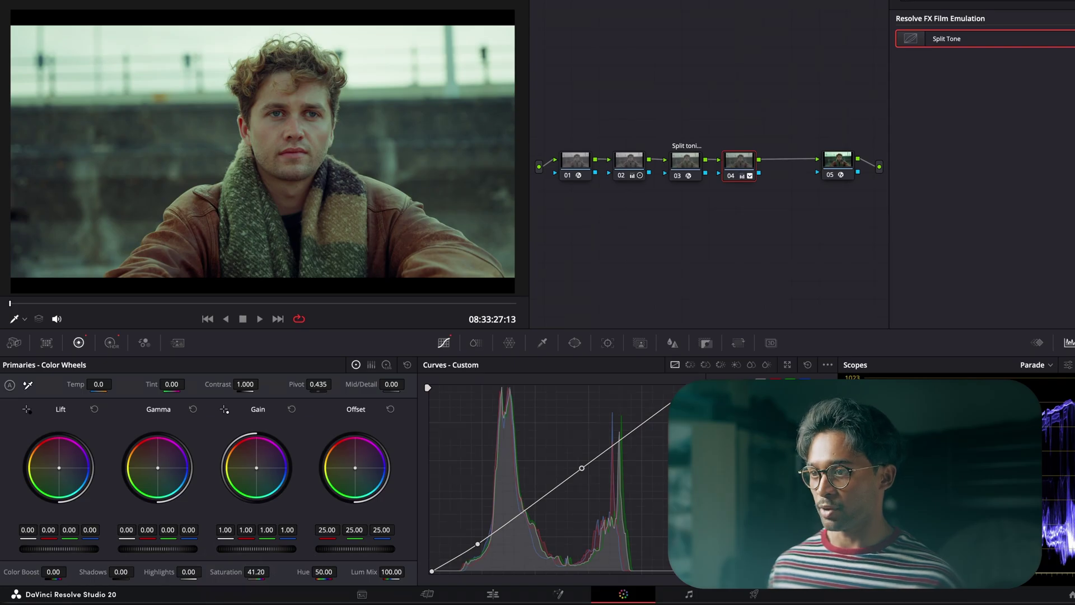
Compare the portrait full screen with the whole grade bypassed and restored, and with the Split toning node disabled.
key(super+f)
key(shift+d)
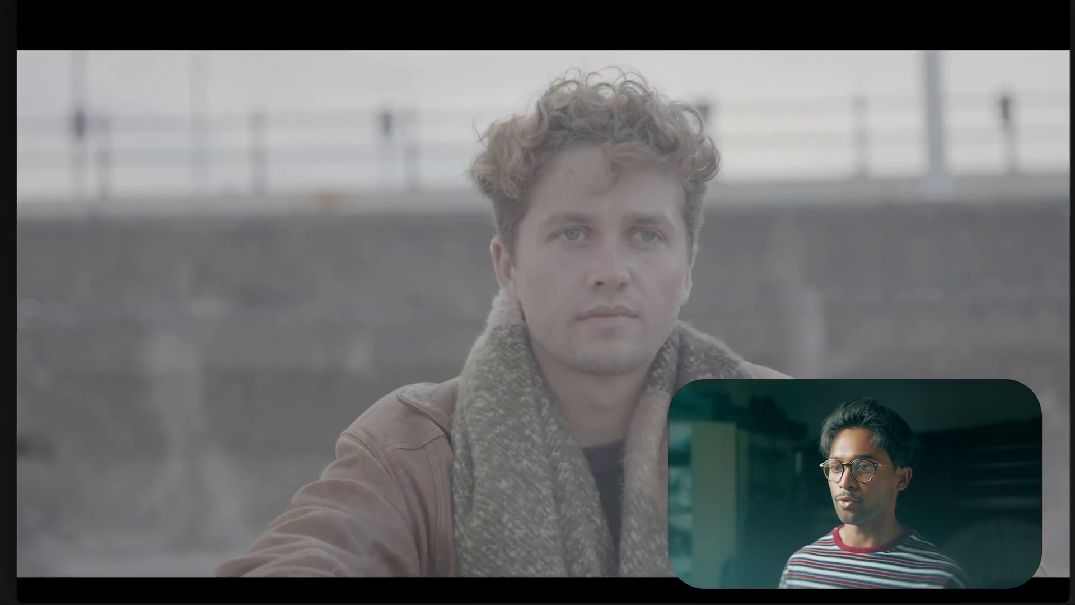
key(shift+d)
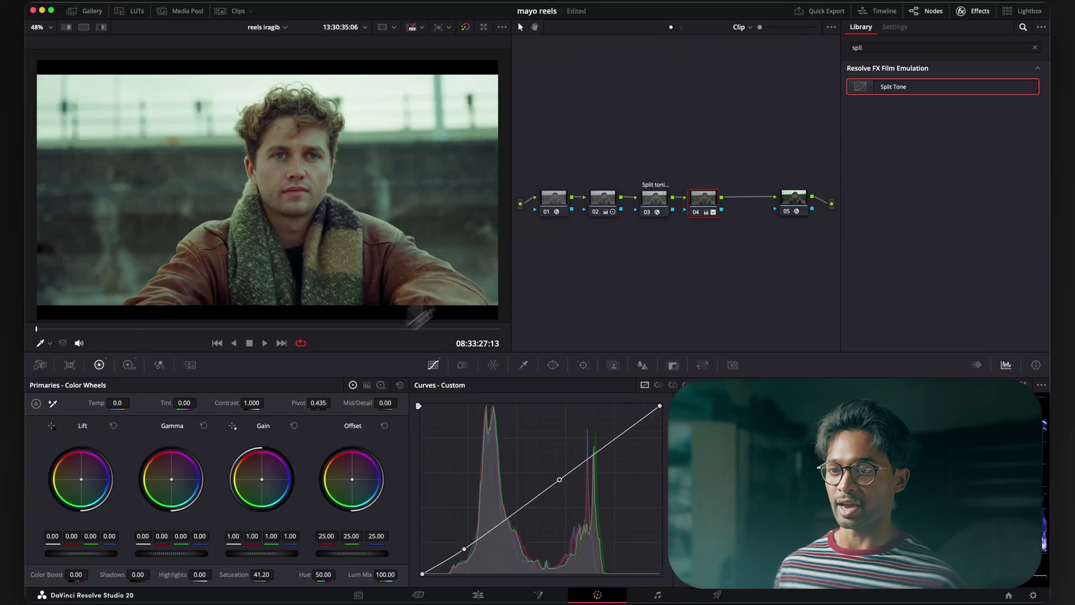
click(645, 193)
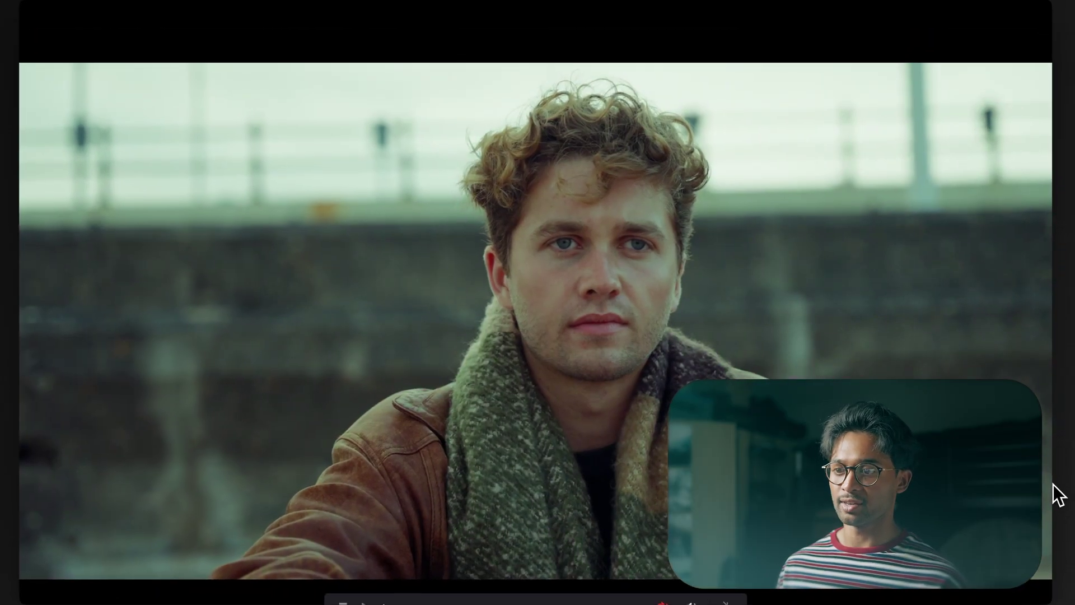
key(super+d)
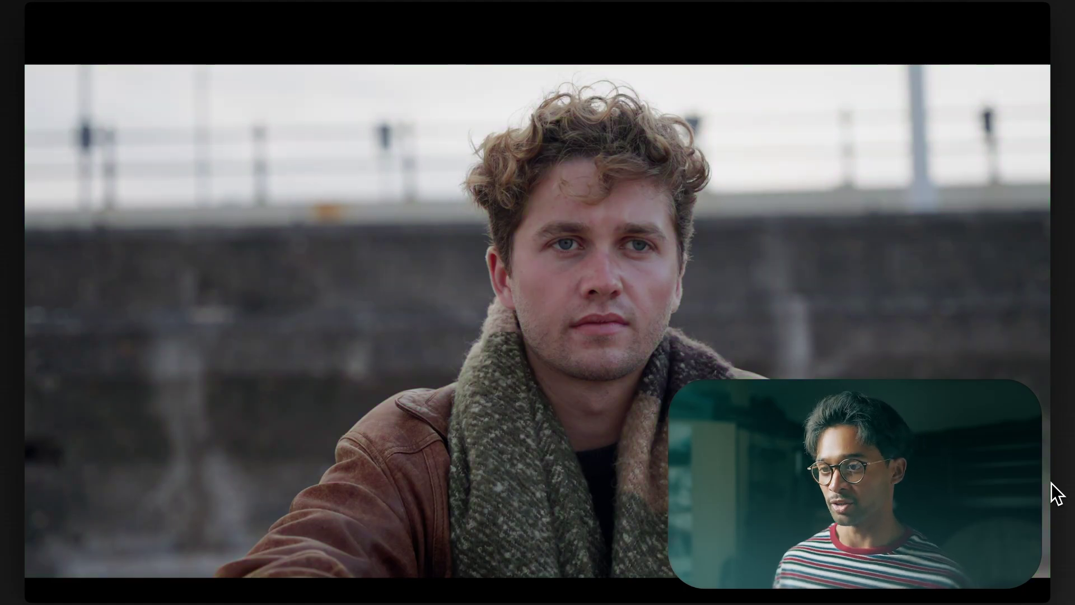
key(Escape)
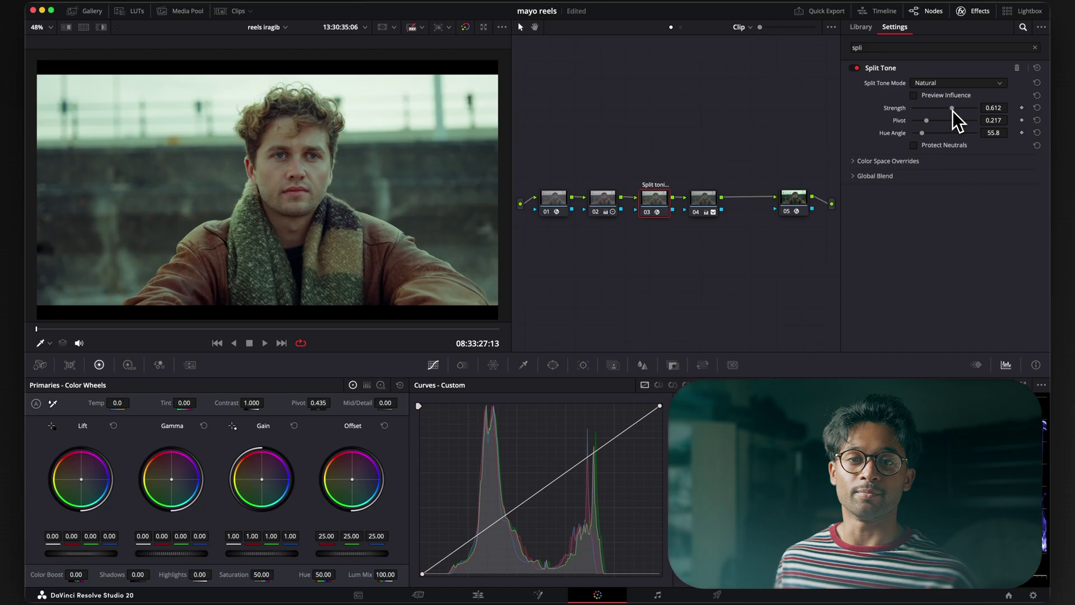
Try the portrait's Split Tone strength at 1.000, restore it to 0.612, and select the output Color Space Transform node.
drag(952, 109, 998, 115)
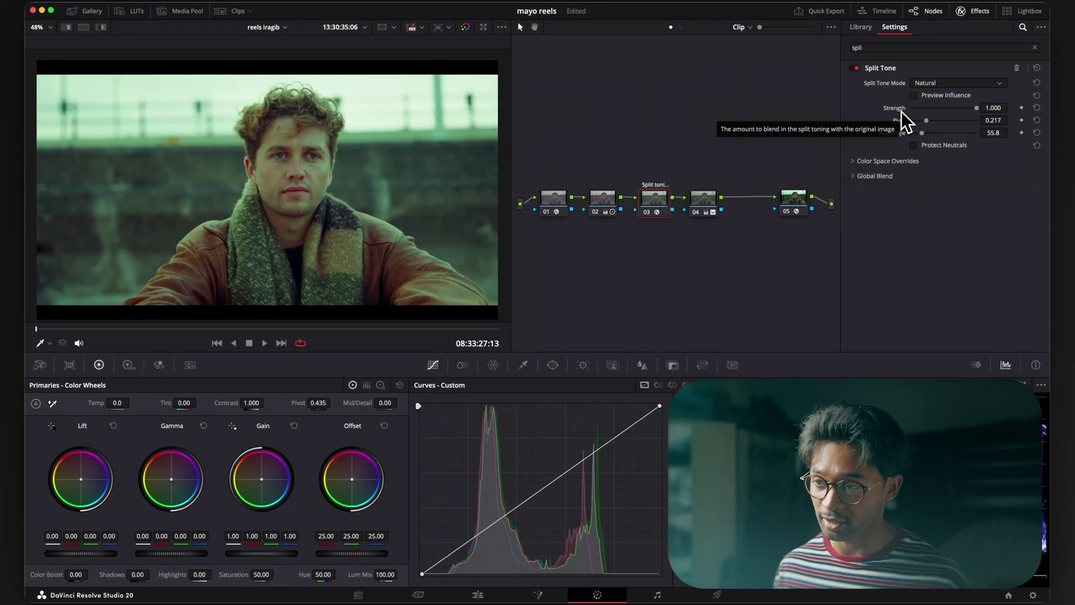
double_click(899, 109)
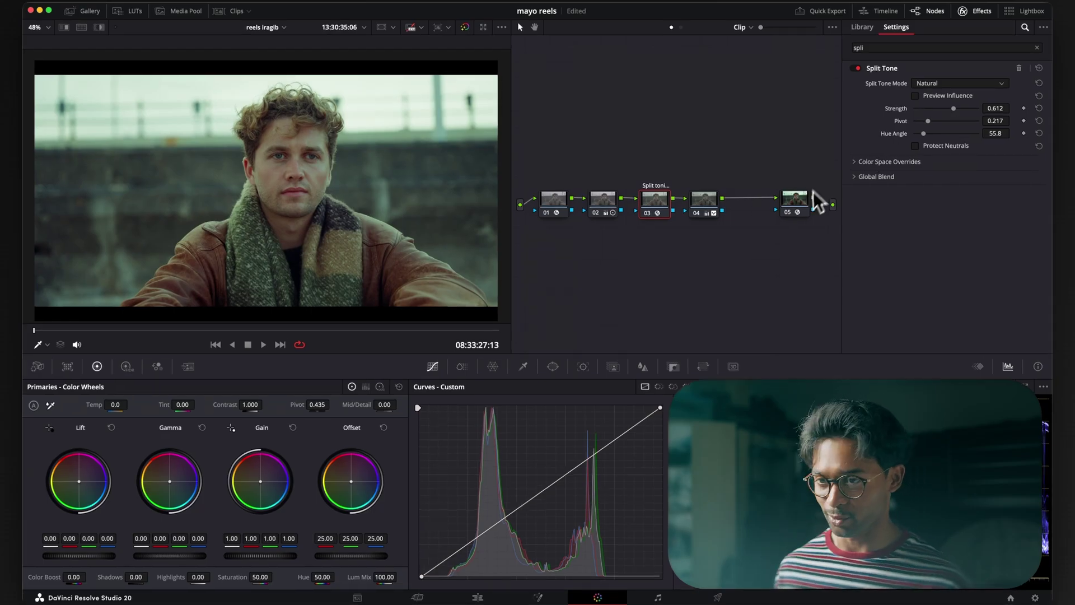
click(795, 197)
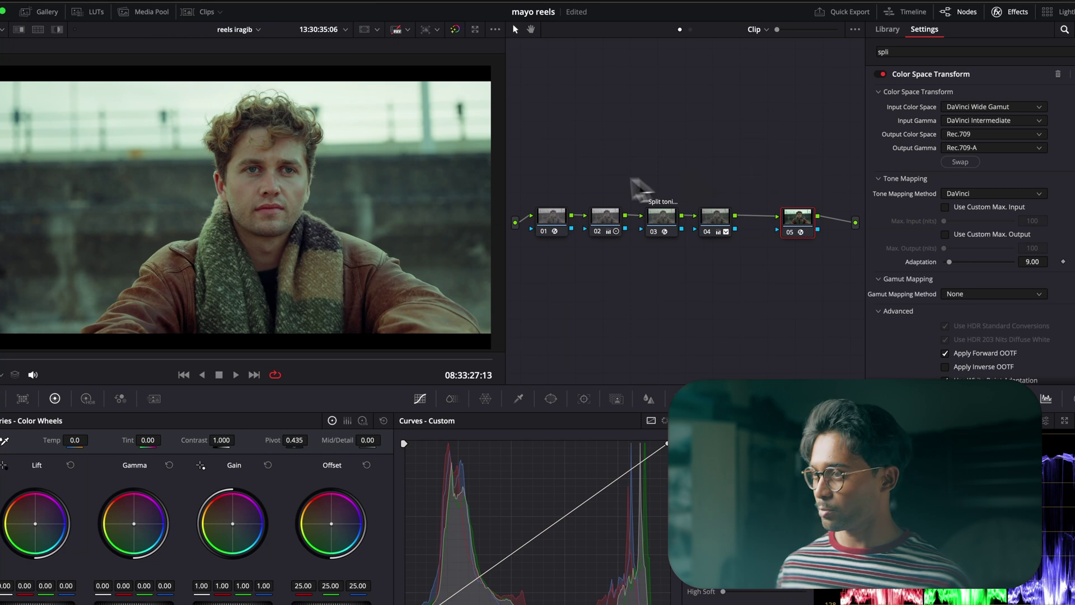
Go to masked-man clip 2626, show the clip thumbnails, apply the grade of portrait clip 2625 to it, and hide the thumbnails.
click(265, 370)
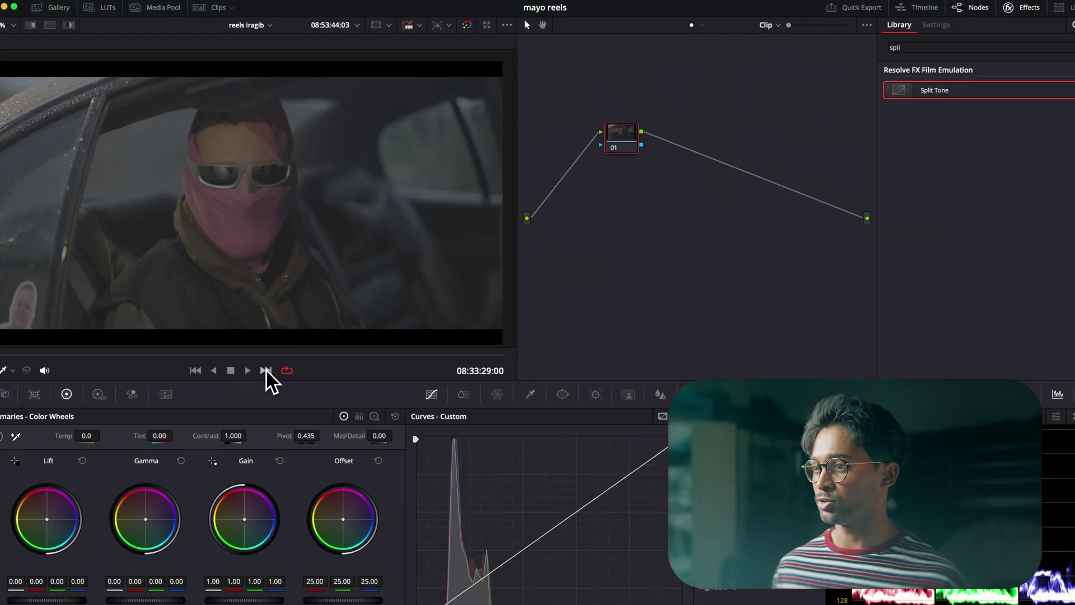
drag(619, 148, 579, 232)
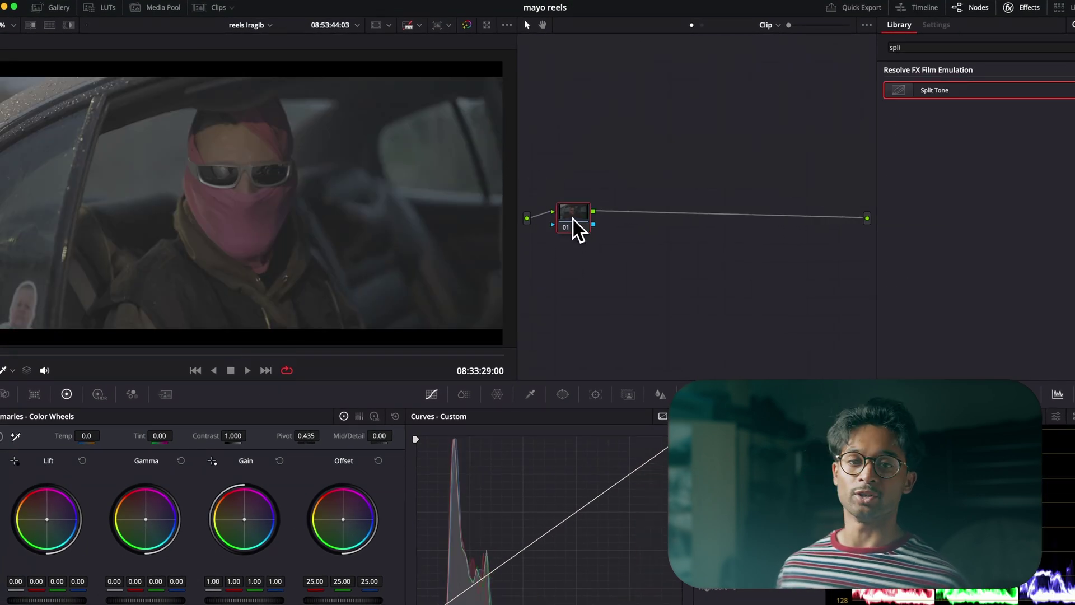
click(215, 8)
middle_click(876, 336)
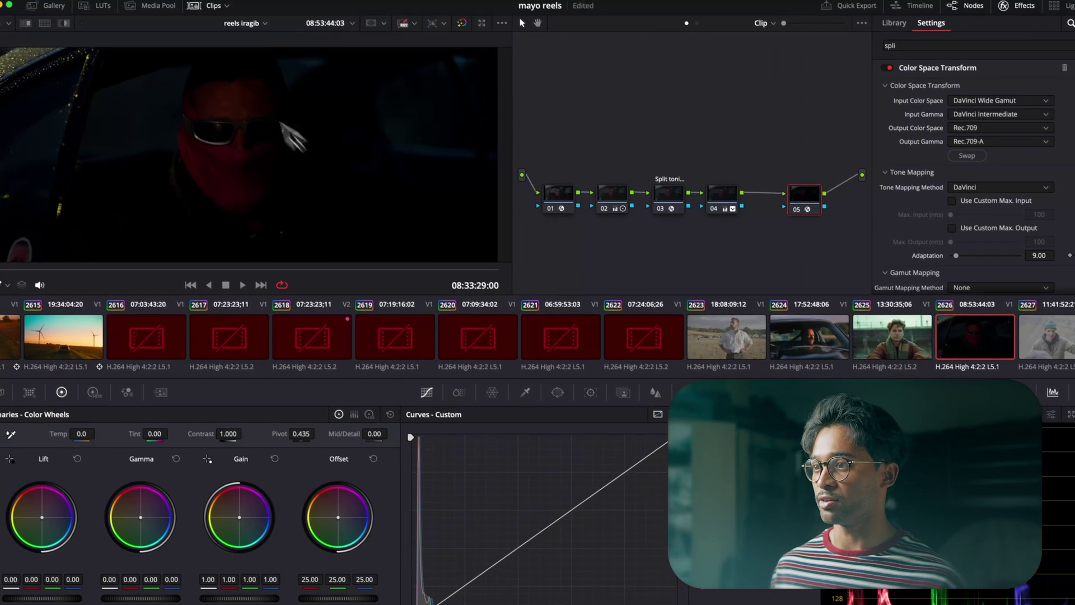
click(211, 12)
Delete node 04 from the masked-man clip and remove the Split Tone effect from the Split toning node.
drag(742, 163, 733, 240)
key(Delete)
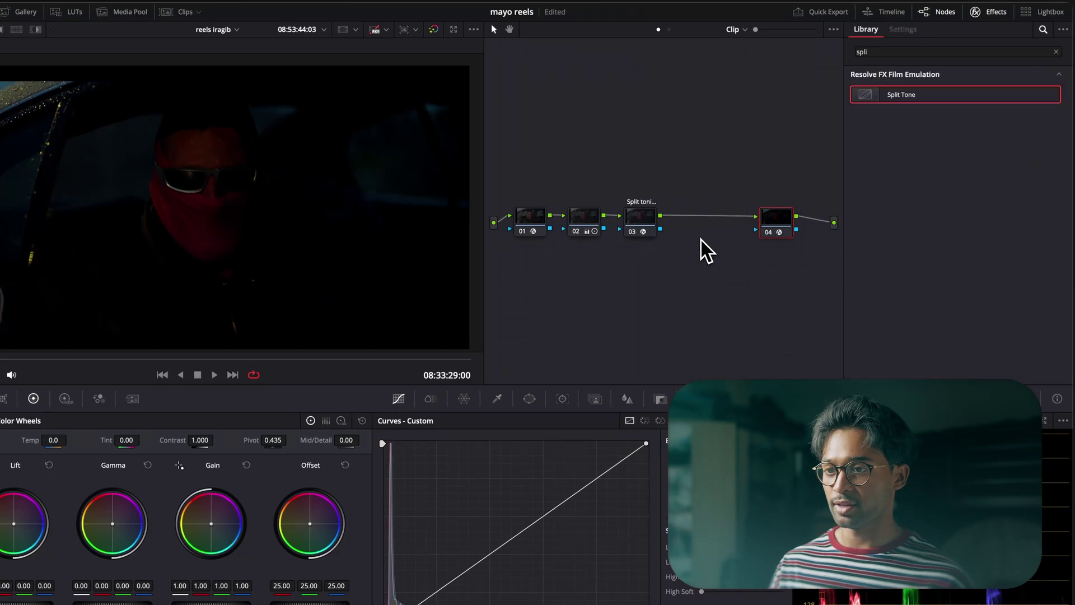
click(643, 230)
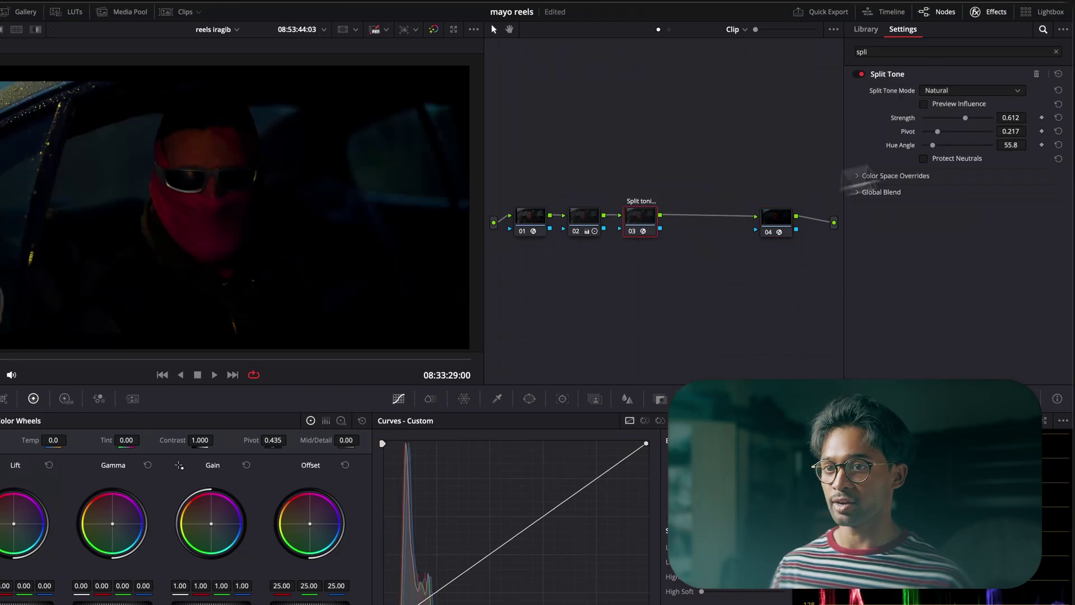
click(1036, 75)
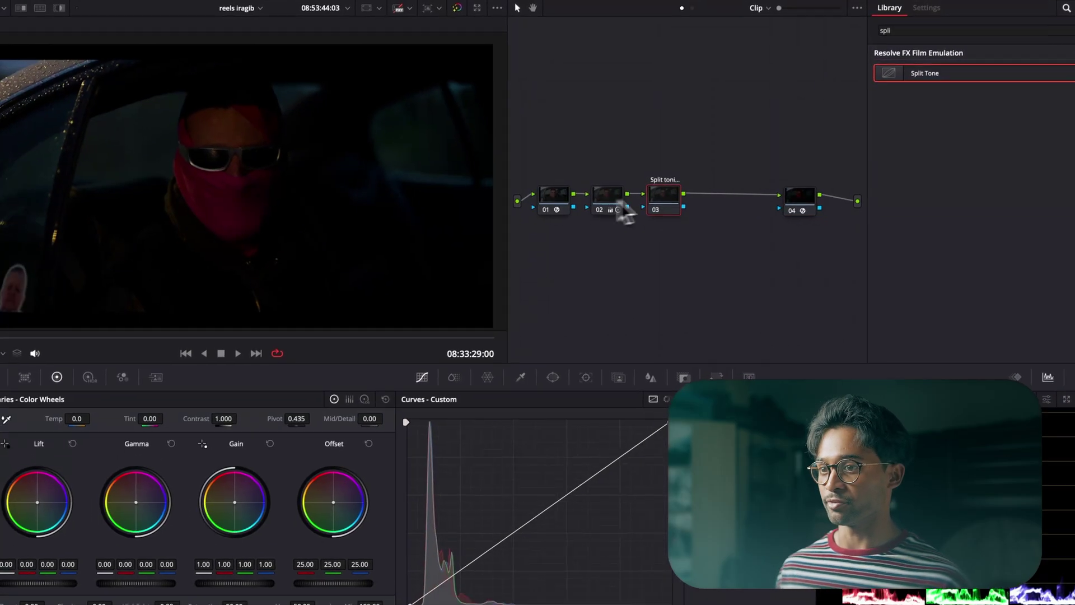
Move the Split toning node close to the output transform node and reset node 02's primary adjustments.
drag(664, 196, 740, 206)
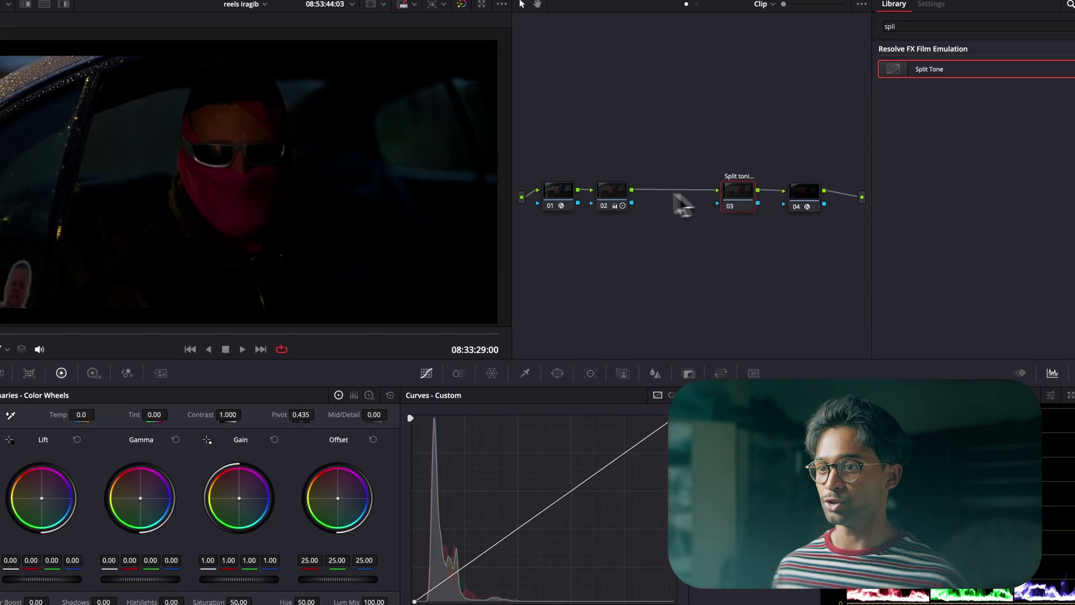
click(612, 203)
click(390, 395)
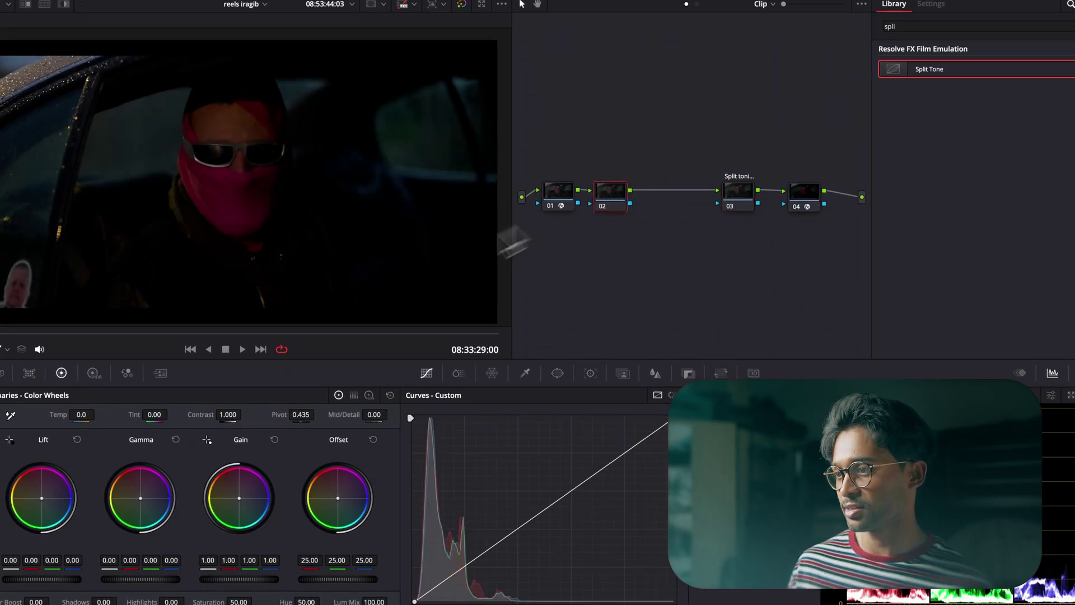
Set node 02's lift to 0.06, gamma to -0.01, gain to 1.20, contrast to 1.178 and pivot to 0.303, and compare with the grade bypassed.
mouse_move(54, 578)
mouse_down()
mouse_move(66, 578)
mouse_move(63, 560)
mouse_up()
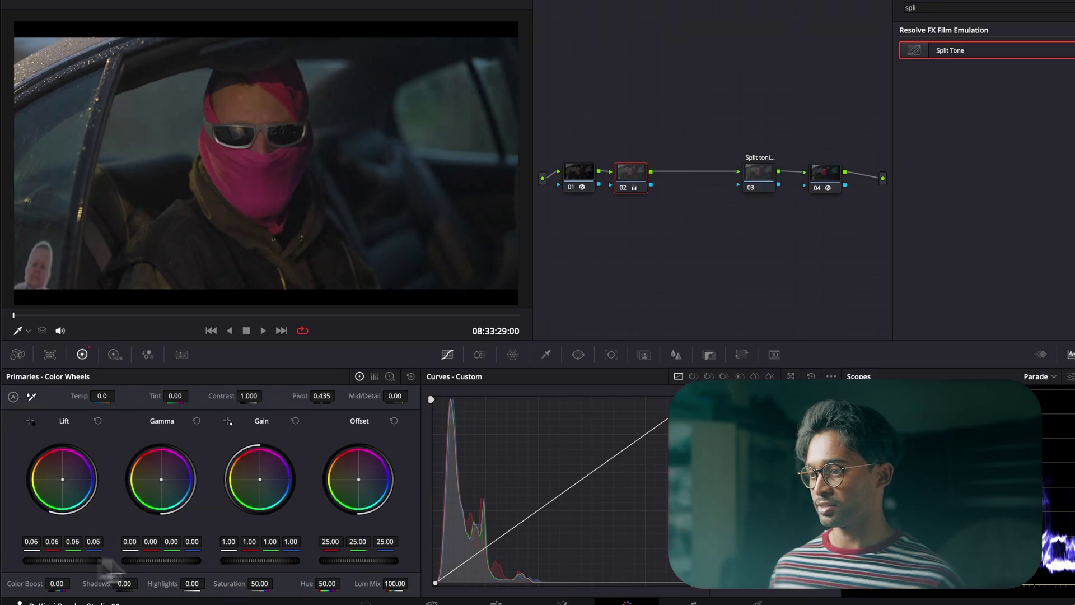
drag(282, 560, 346, 550)
drag(164, 561, 167, 560)
drag(249, 396, 312, 396)
key(shift+d)
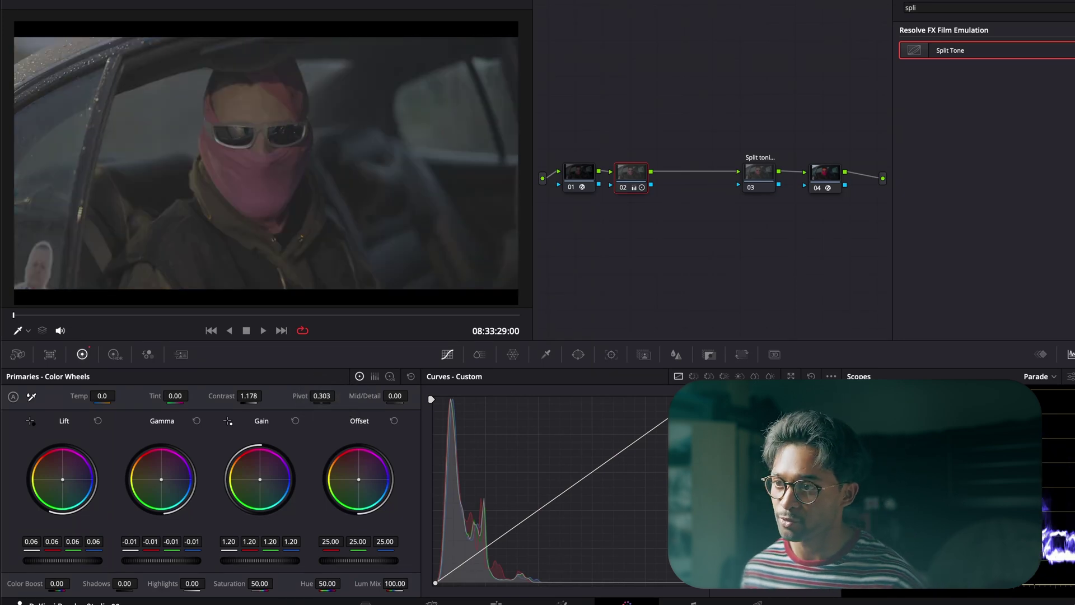
key(shift+d)
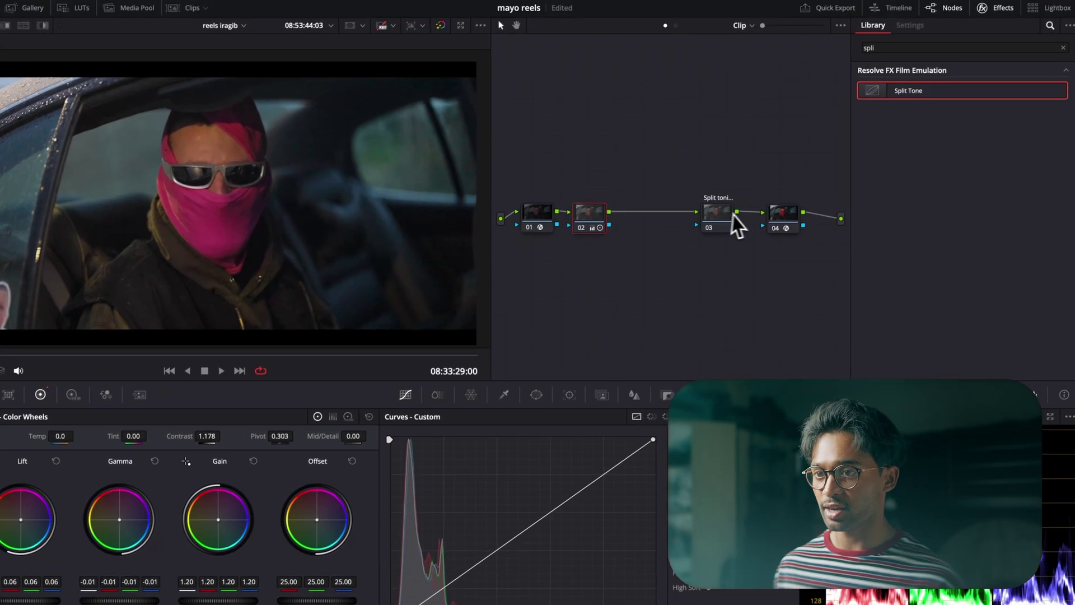
Place the Split toning node back beside node 02 and apply the Split Tone effect to it.
drag(767, 171, 675, 182)
drag(636, 235, 647, 224)
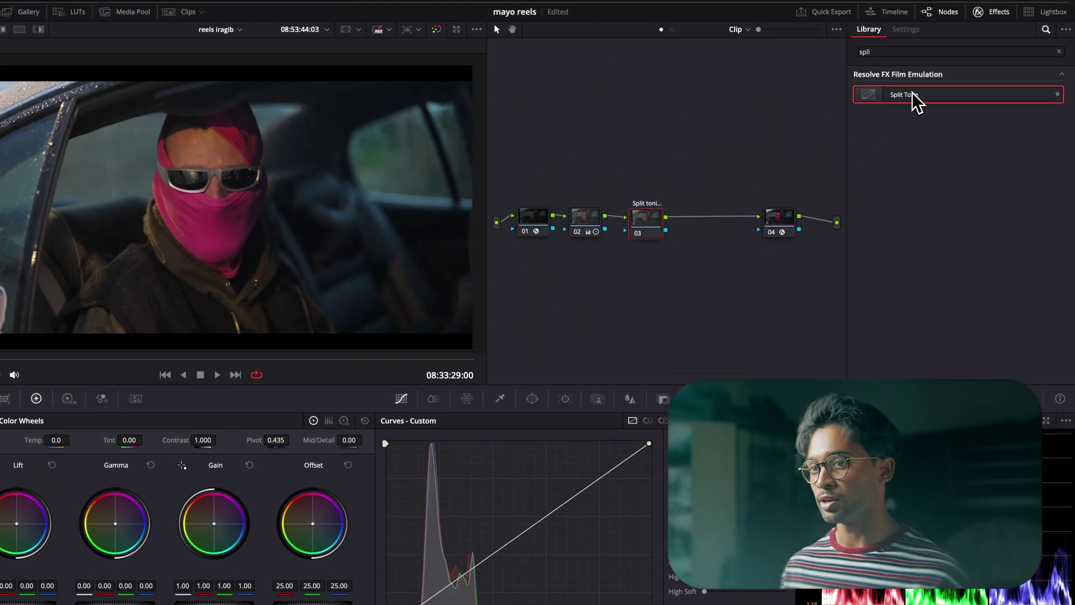
drag(912, 98, 653, 224)
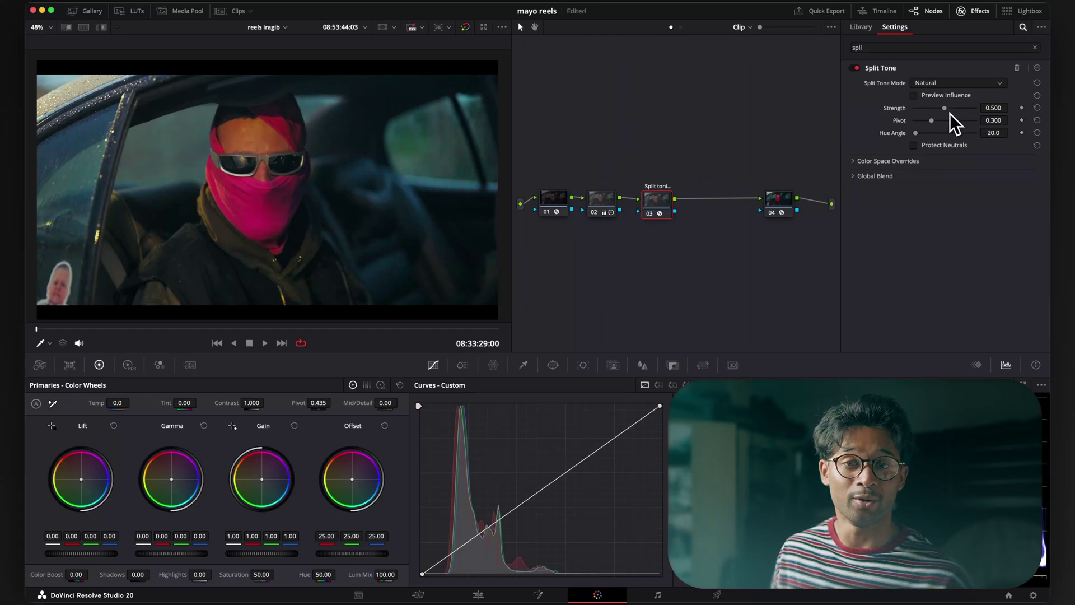
Raise the masked-man clip's Split Tone strength to 0.798 and compare the image with the node disabled and enabled.
drag(949, 112, 984, 118)
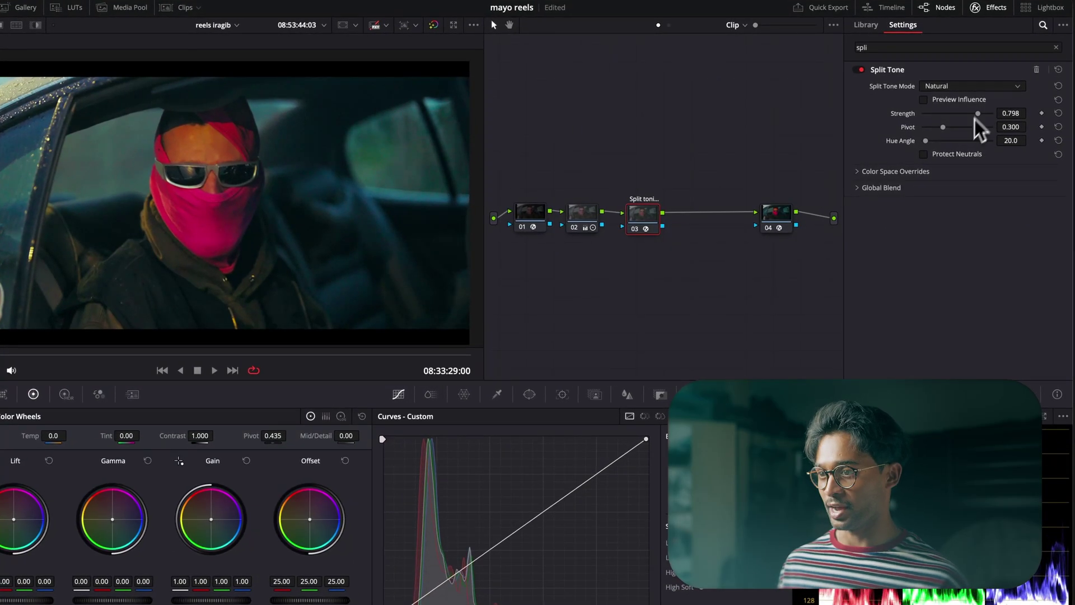
key(ctrl+d)
key(ctrl+d)
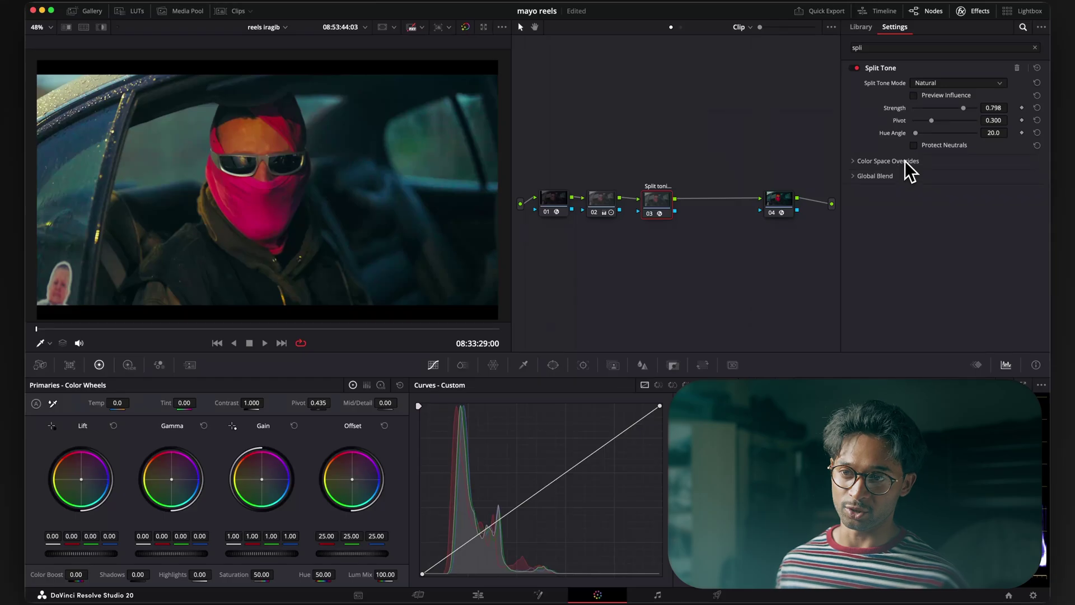
Try different Split Tone hue angles, settling on 159.1, and set the pivot to 0.209.
drag(915, 136, 988, 113)
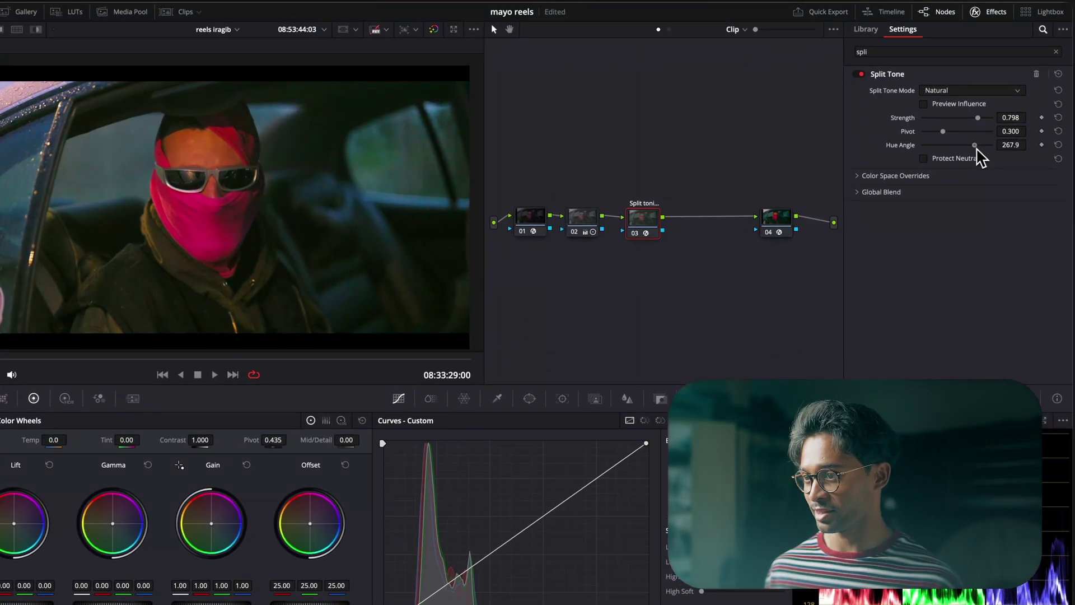
drag(970, 133, 953, 150)
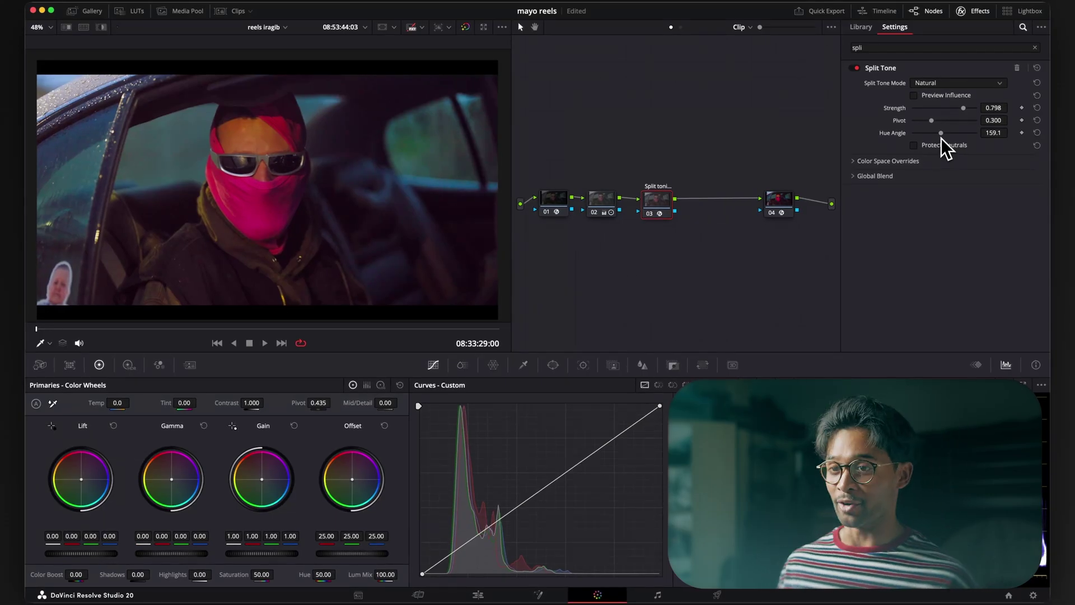
scroll(244, 179, down, 1)
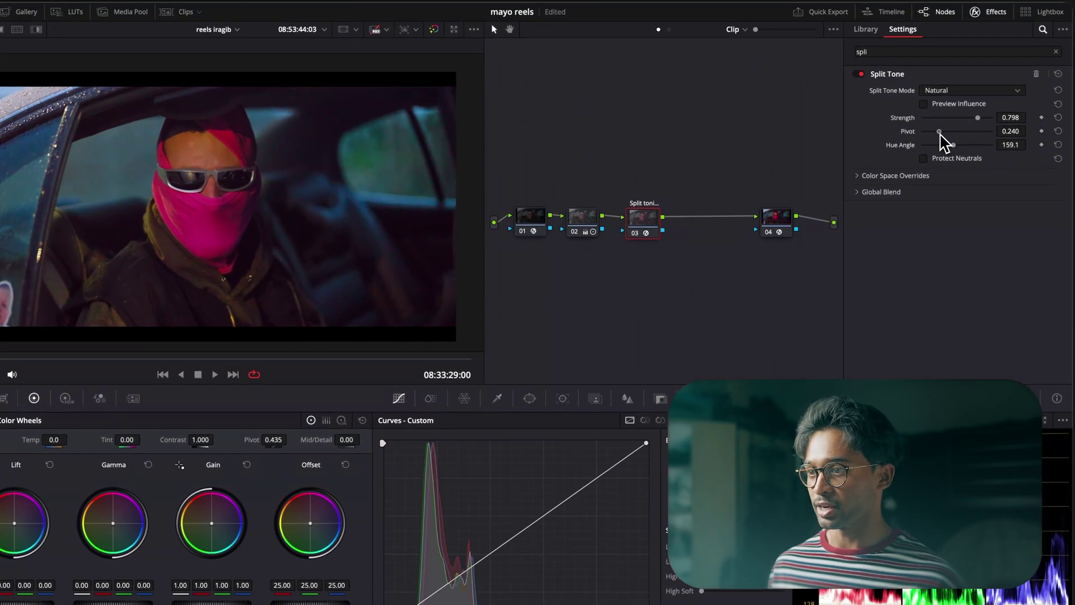
drag(934, 123, 935, 135)
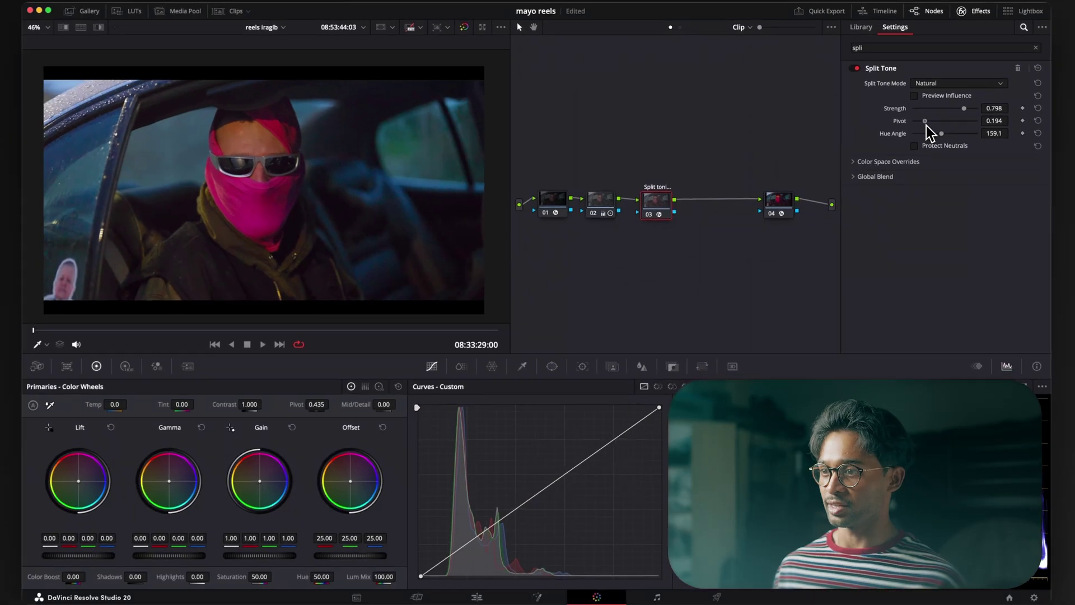
mouse_move(925, 125)
mouse_down()
mouse_move(959, 113)
mouse_move(928, 124)
mouse_up()
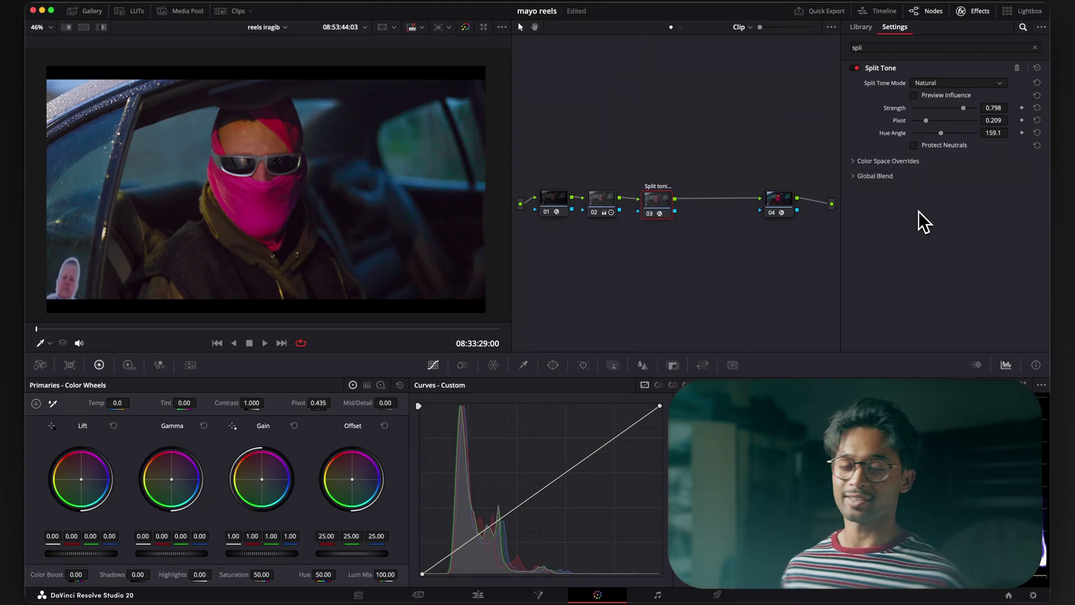
Try a higher Split Tone strength on the masked-man clip and undo the change.
drag(963, 108, 1004, 111)
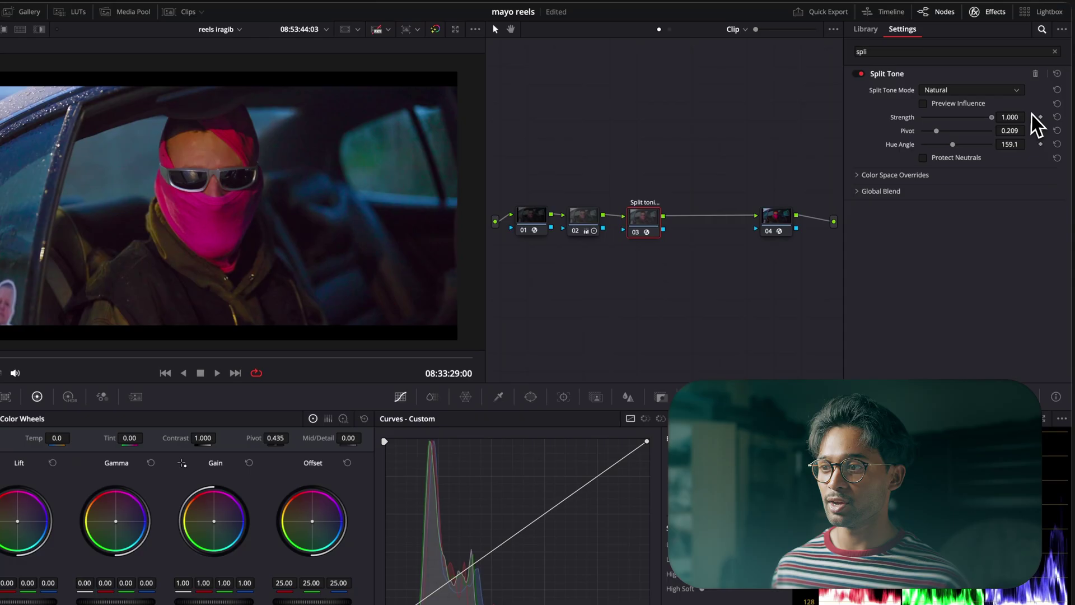
key(ctrl+z)
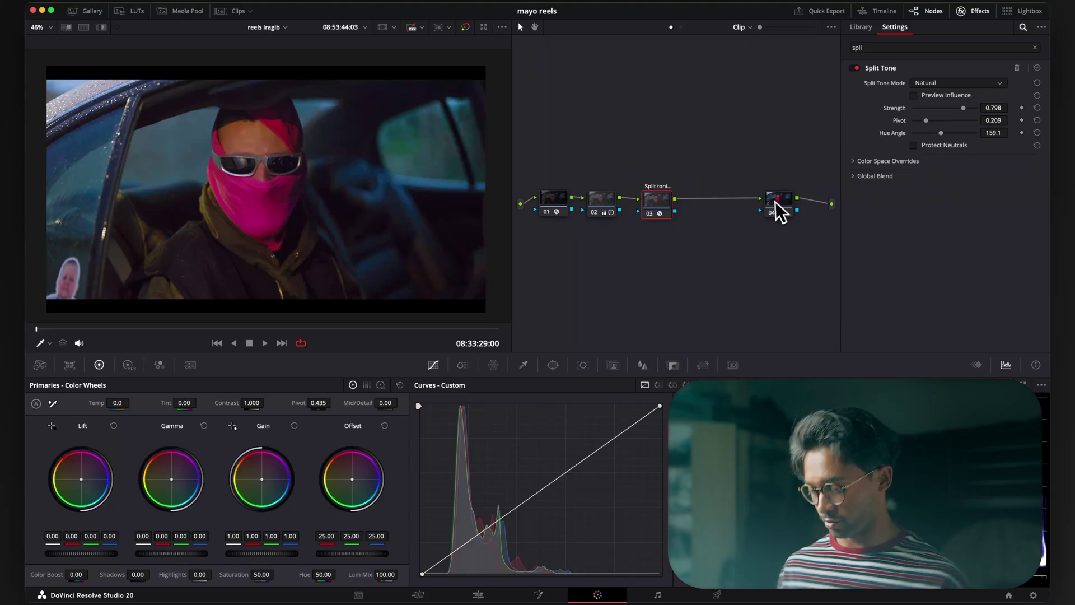
Compare the masked-man clip with the Split toning node disabled and enabled.
key(ctrl+d)
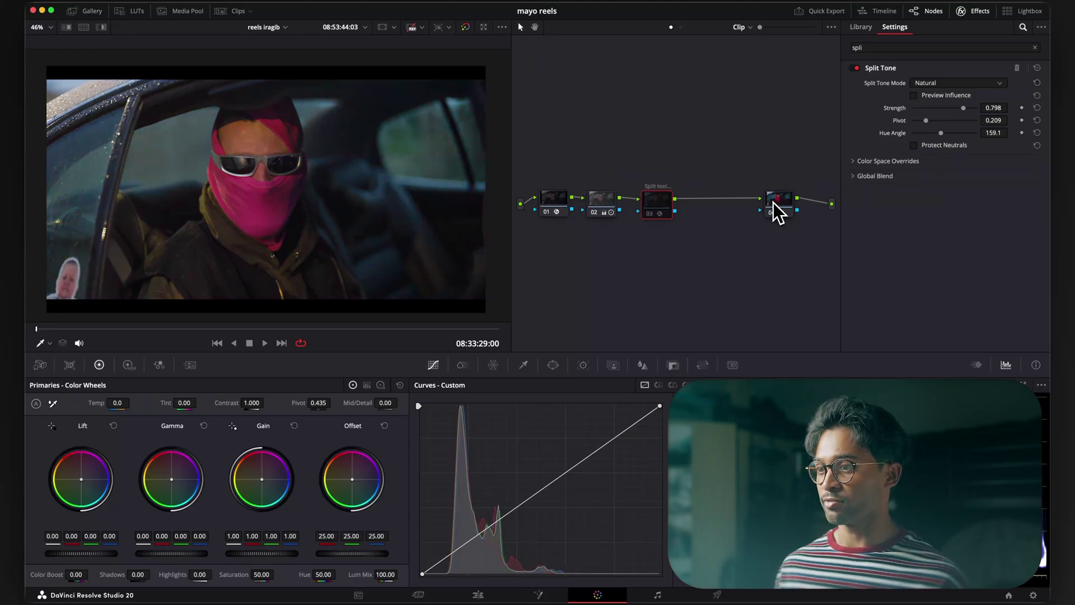
key(ctrl+d)
key(ctrl+d)
key(ctrl+d)
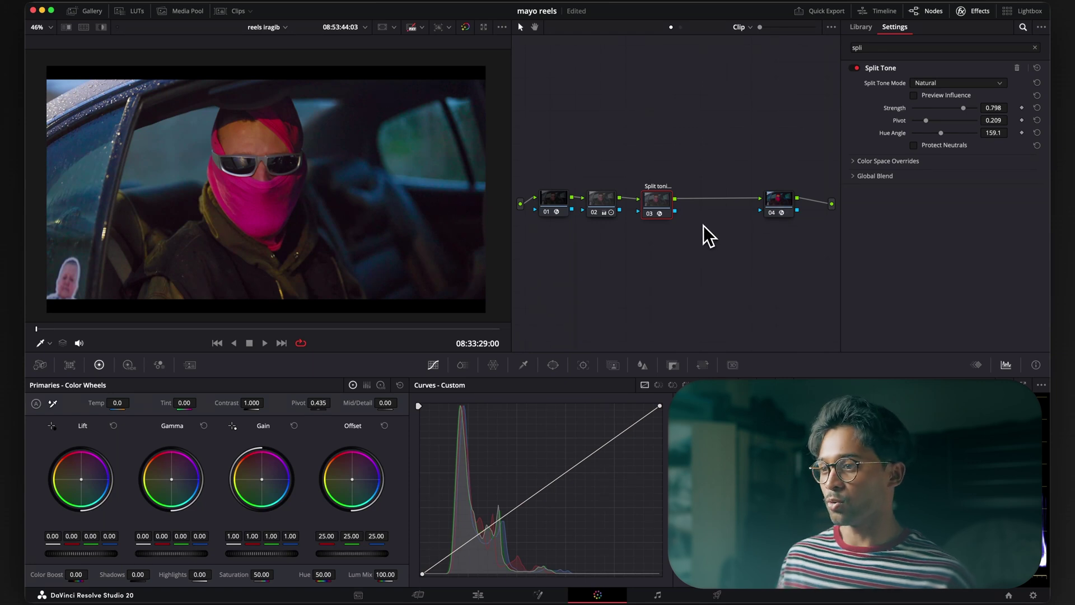
Add two serial nodes after the Split toning node, moving the output transform node below the row, and select node 04.
key(alt+s)
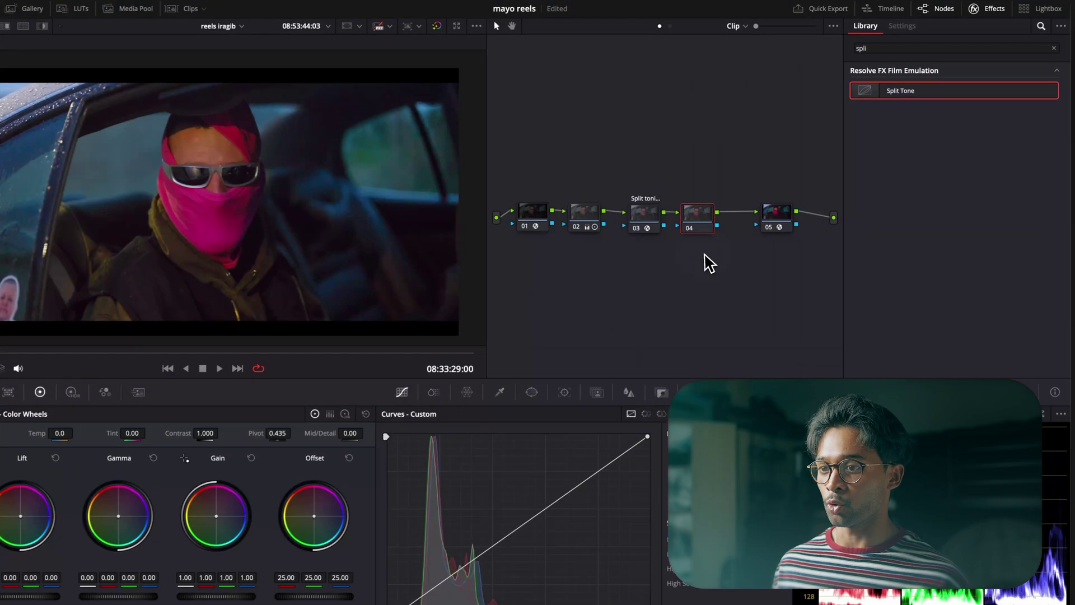
drag(776, 214, 773, 294)
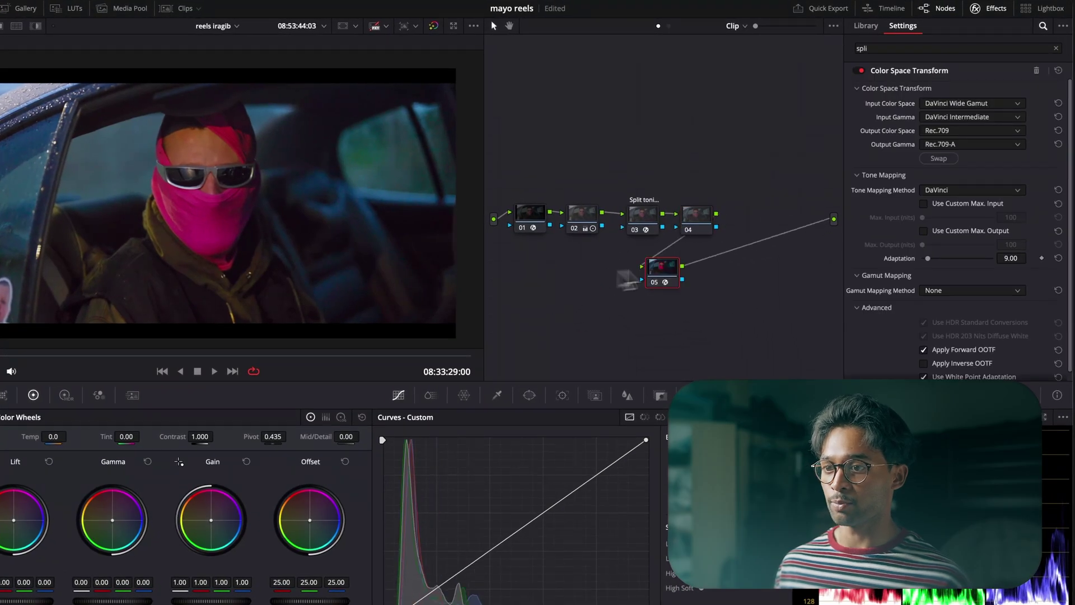
click(707, 221)
key(alt+s)
click(685, 220)
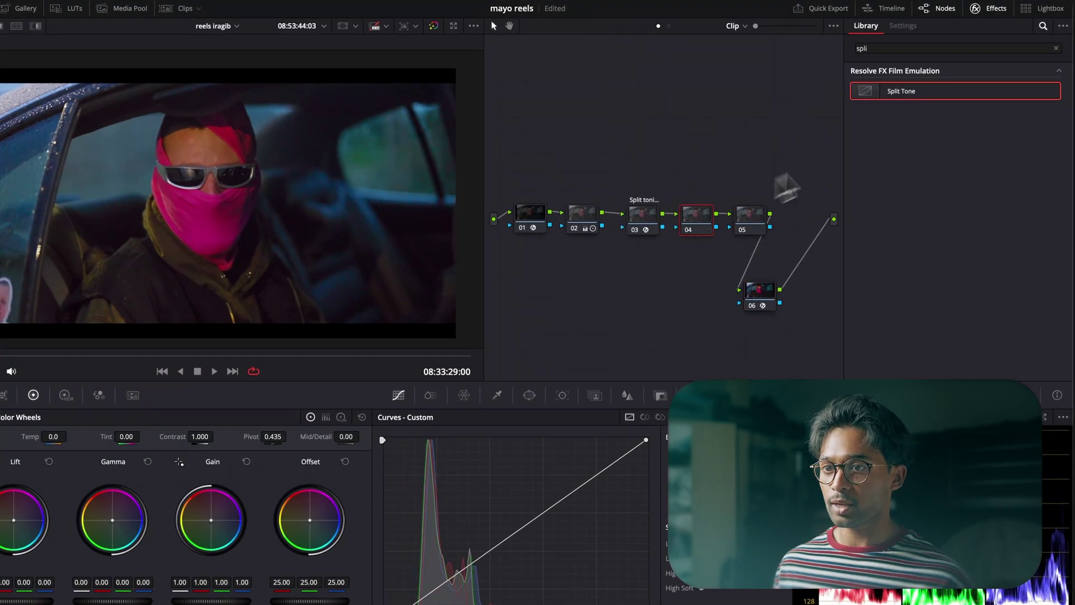
Add a Gaussian Blur effect to node 04 and set its strength to 0.160.
click(1056, 48)
text(soft)
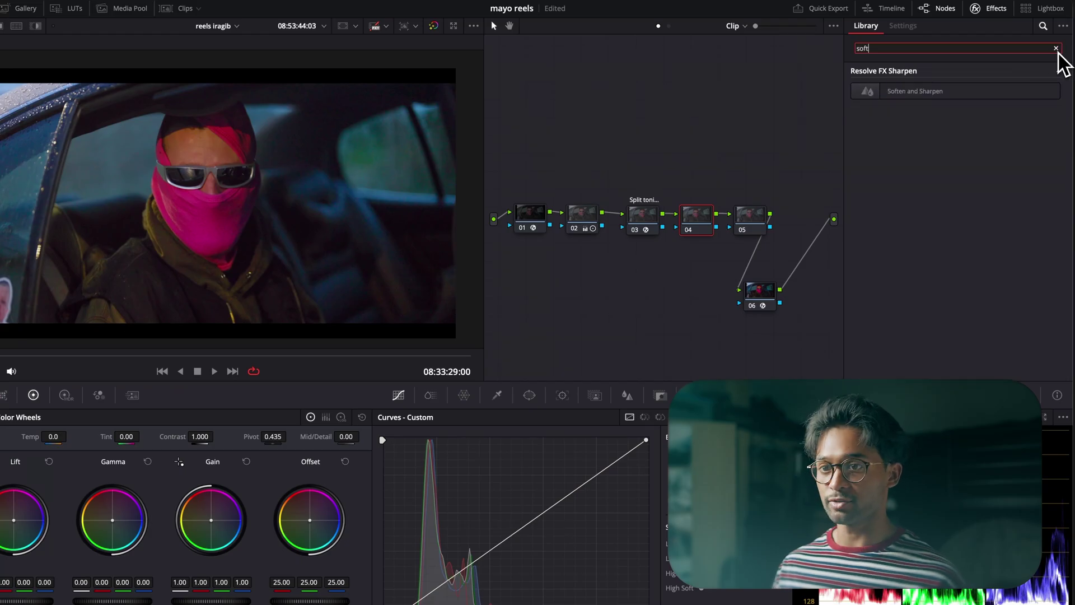
click(1056, 48)
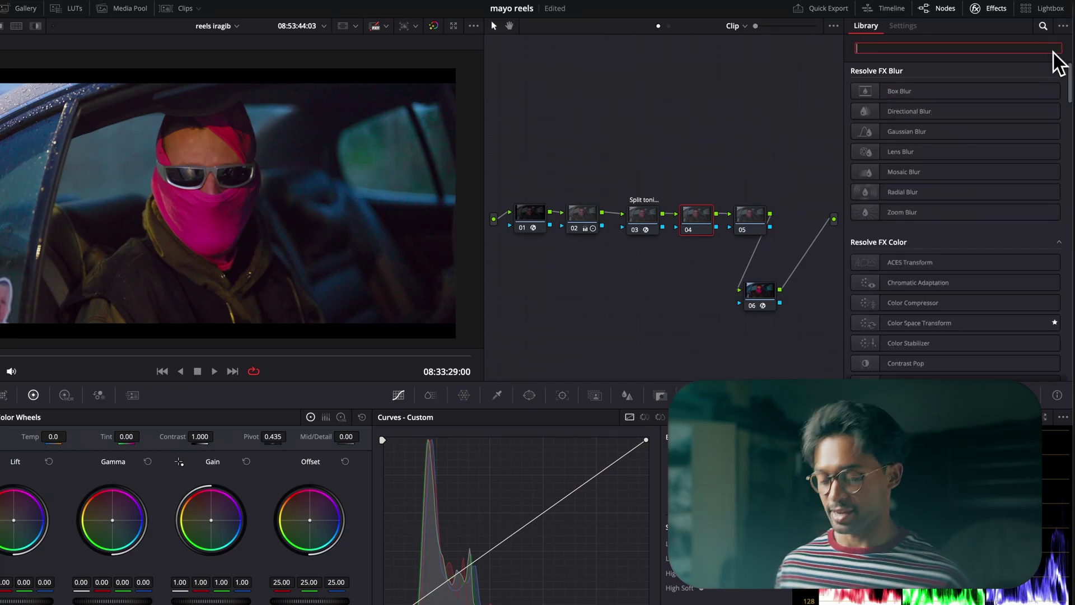
text(gaus)
drag(997, 83, 697, 220)
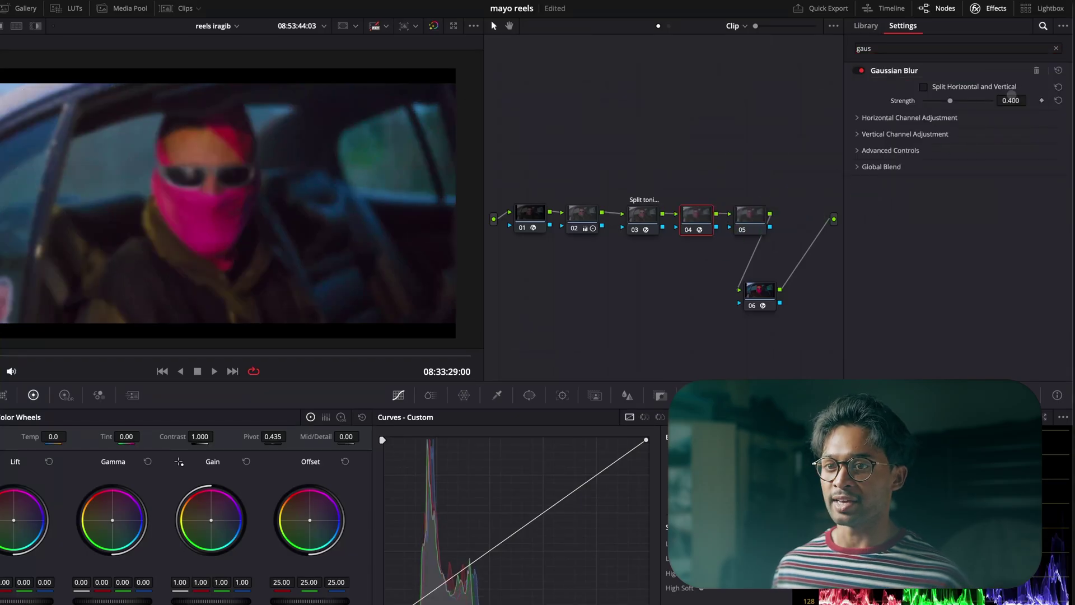
click(1011, 100)
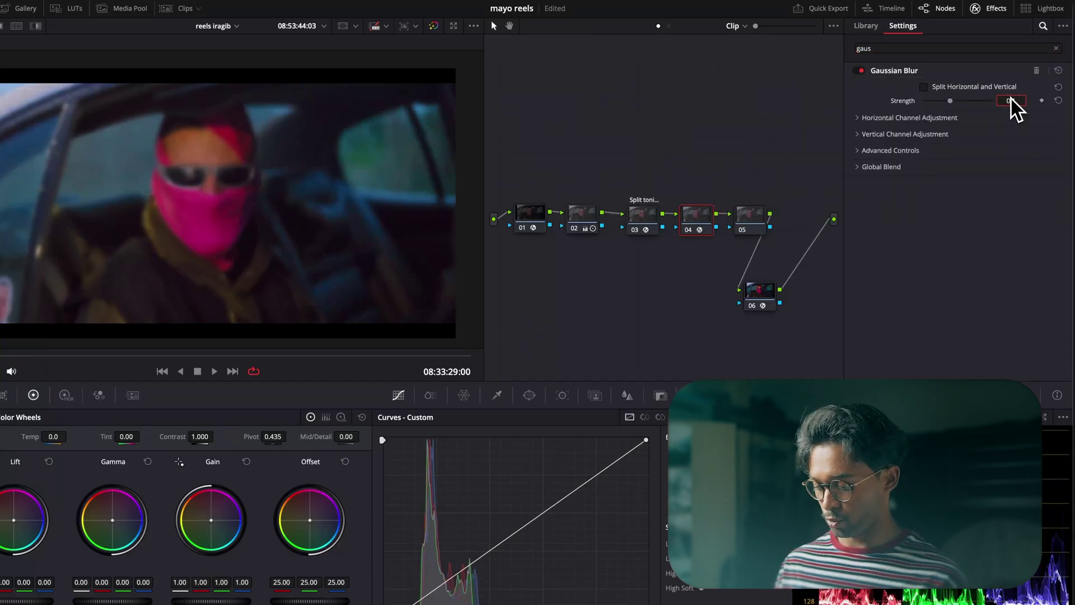
text(0.15)
key(Return)
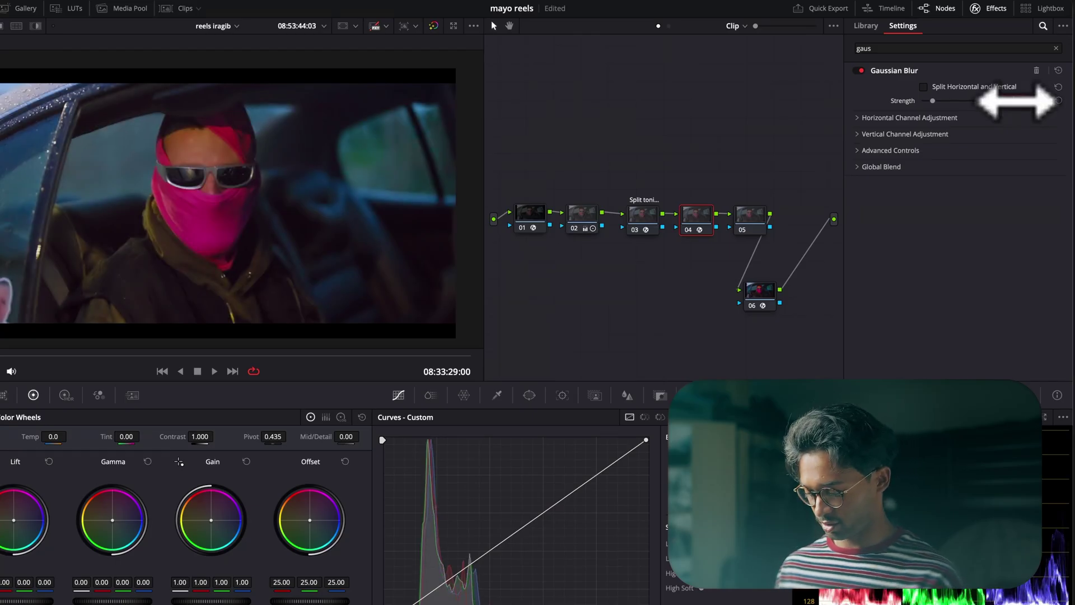
Add Film Grain to node 05 with the 35mm 400T preset and raise the grain strength to 0.690.
click(760, 216)
click(1055, 49)
text(grai)
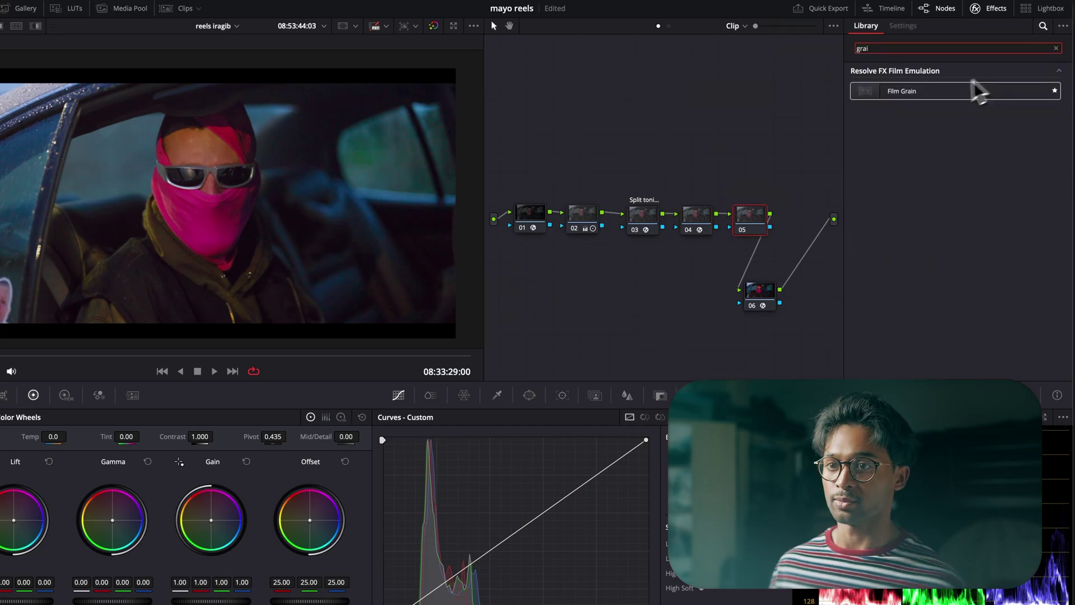
drag(973, 83, 762, 227)
click(957, 90)
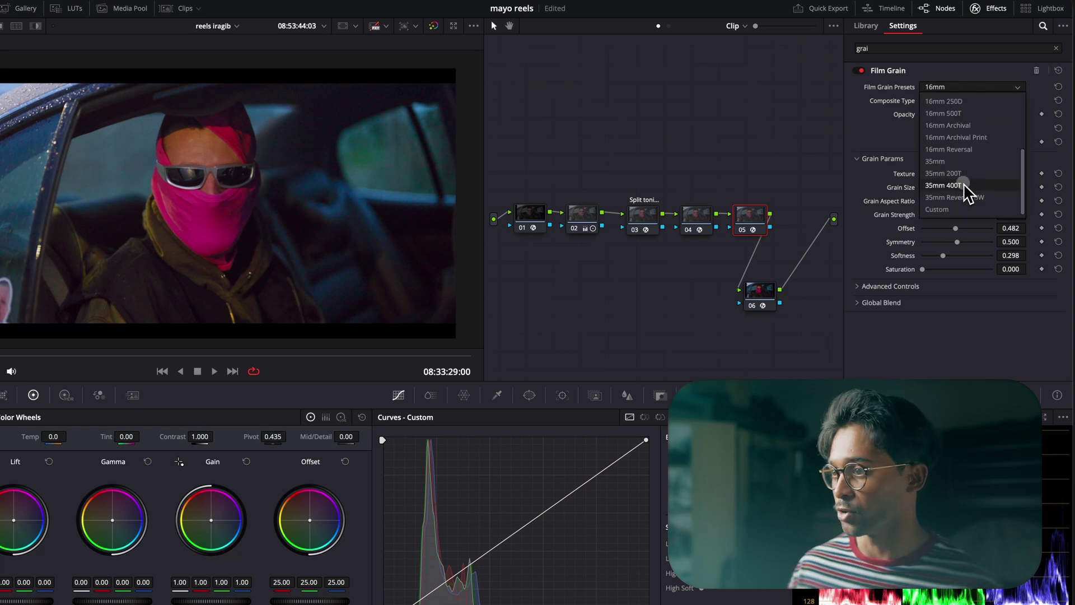
click(970, 185)
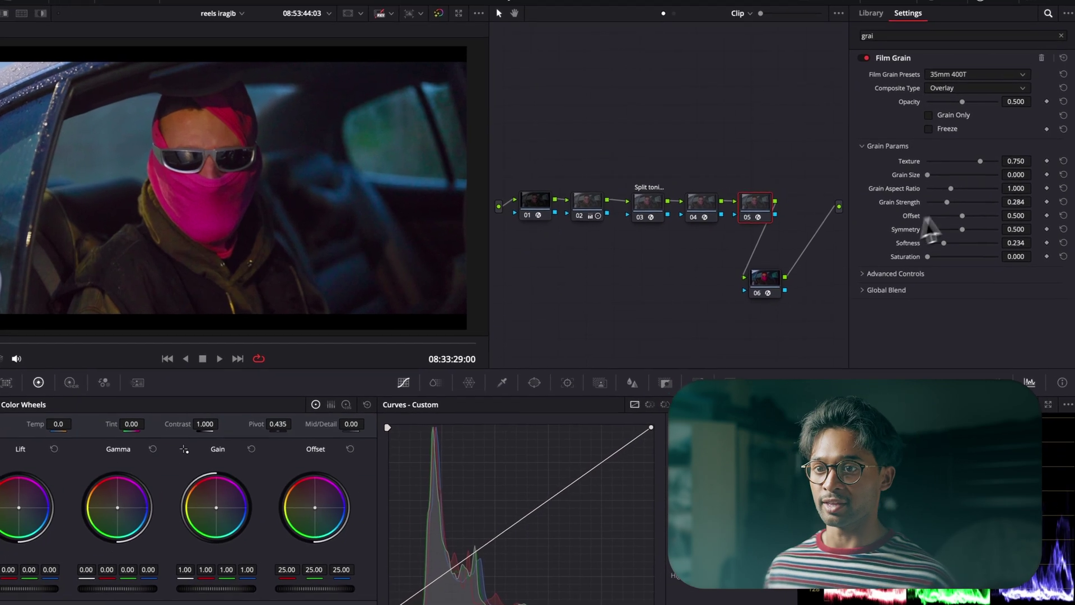
drag(957, 202, 986, 199)
Examine the masked-man clip at full-screen size to judge the blur and film grain.
key(super+f)
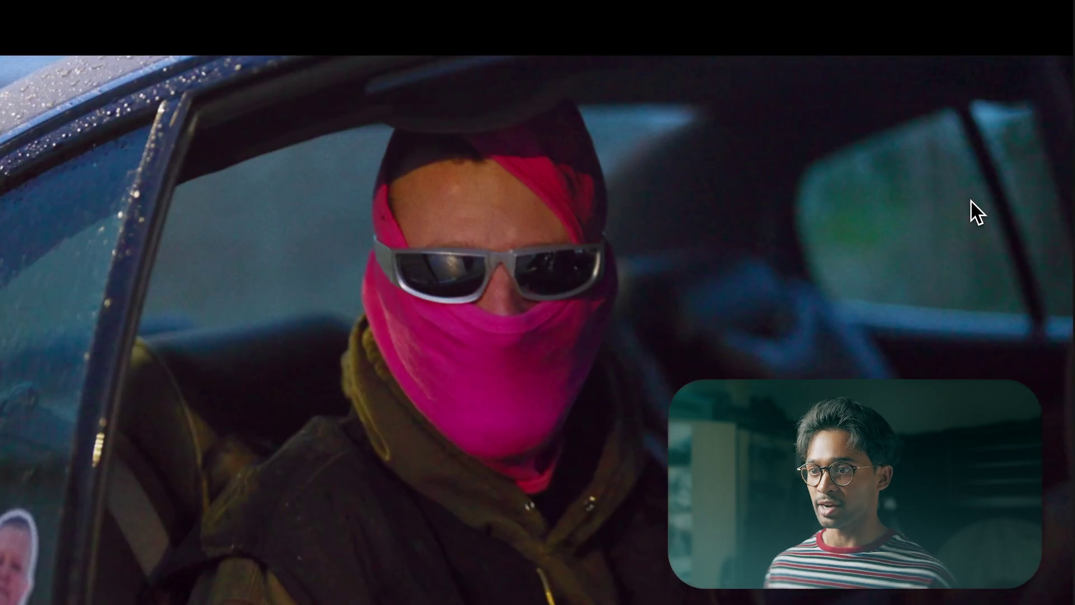
key(ctrl+f)
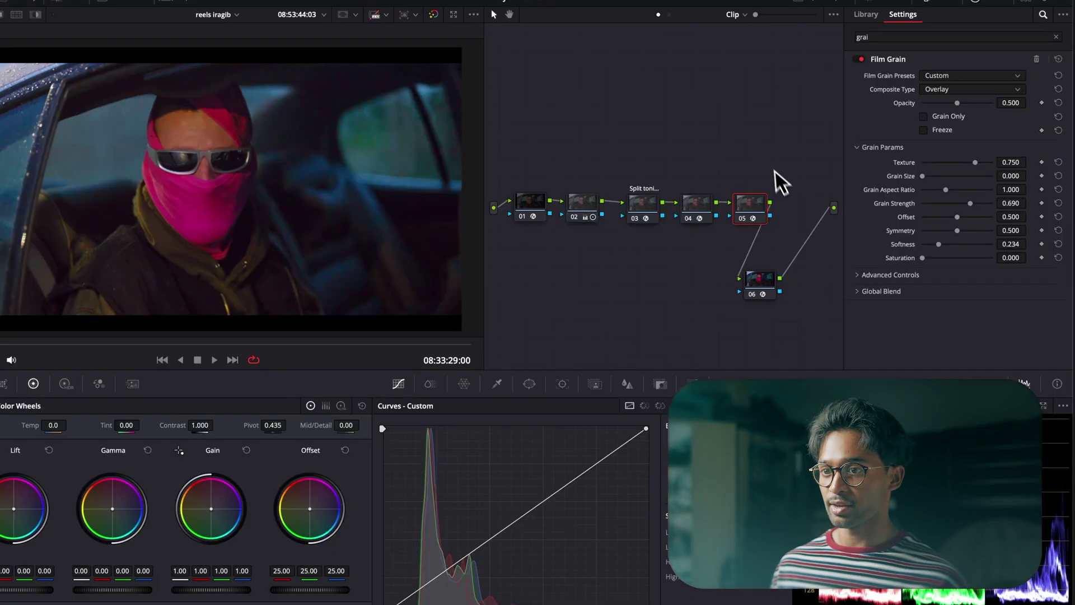
key(ctrl+f)
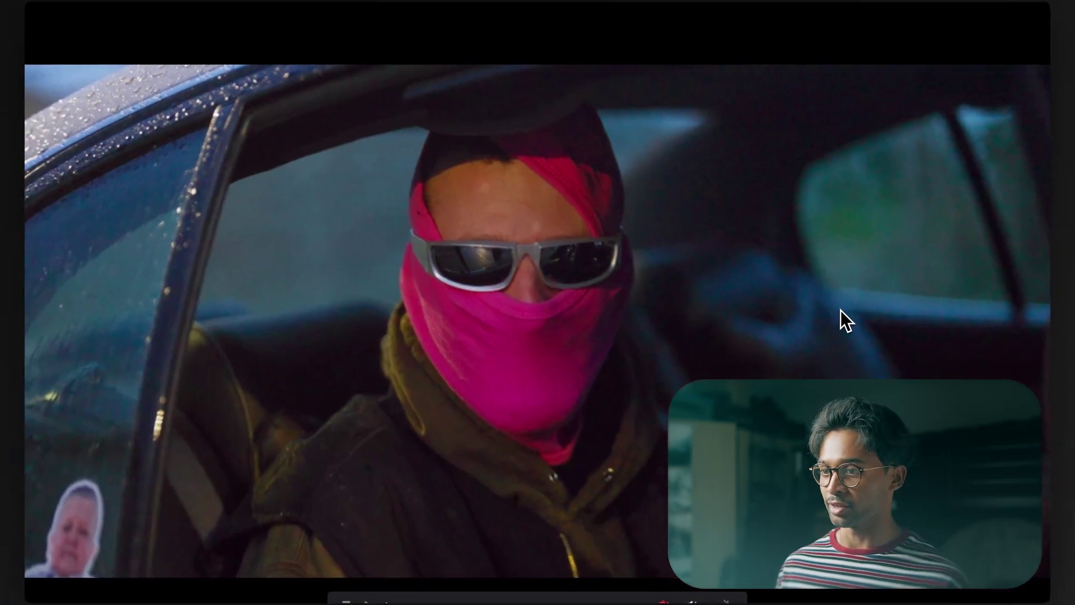
key(ctrl+f)
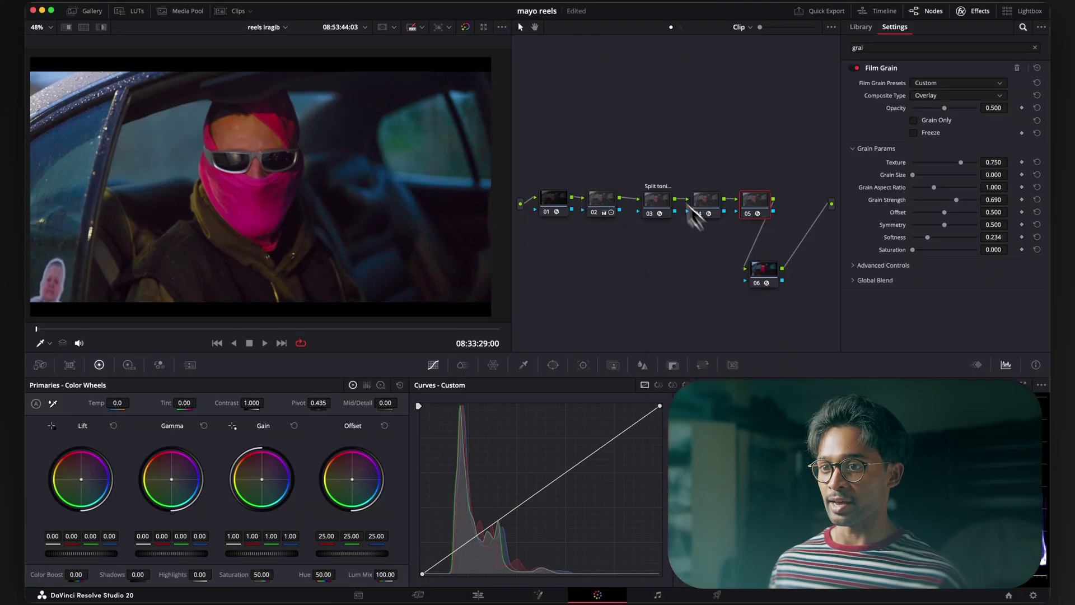
key(ctrl+f)
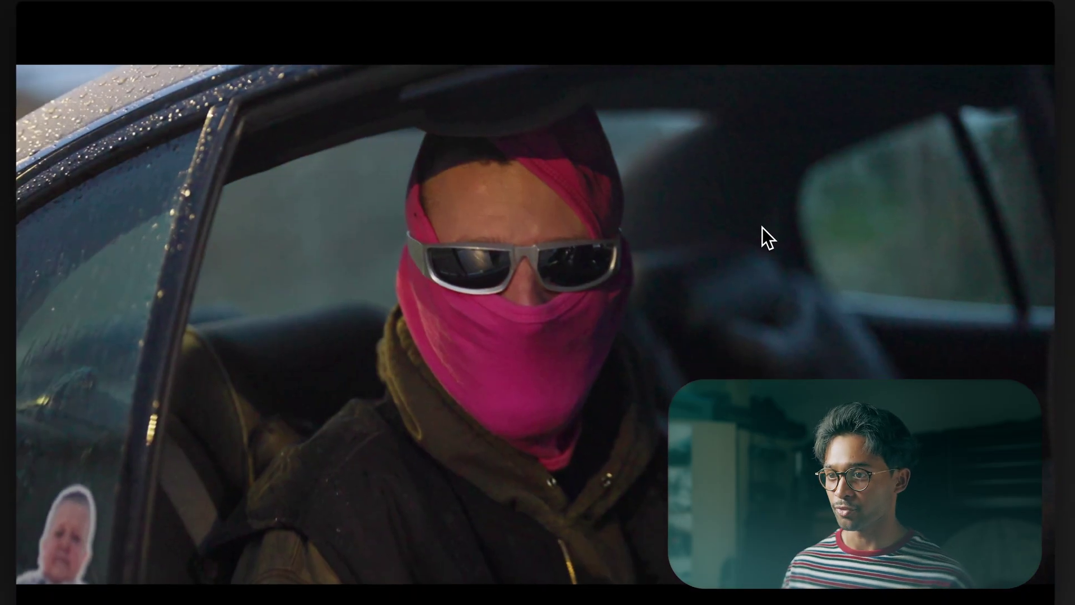
key(ctrl+f)
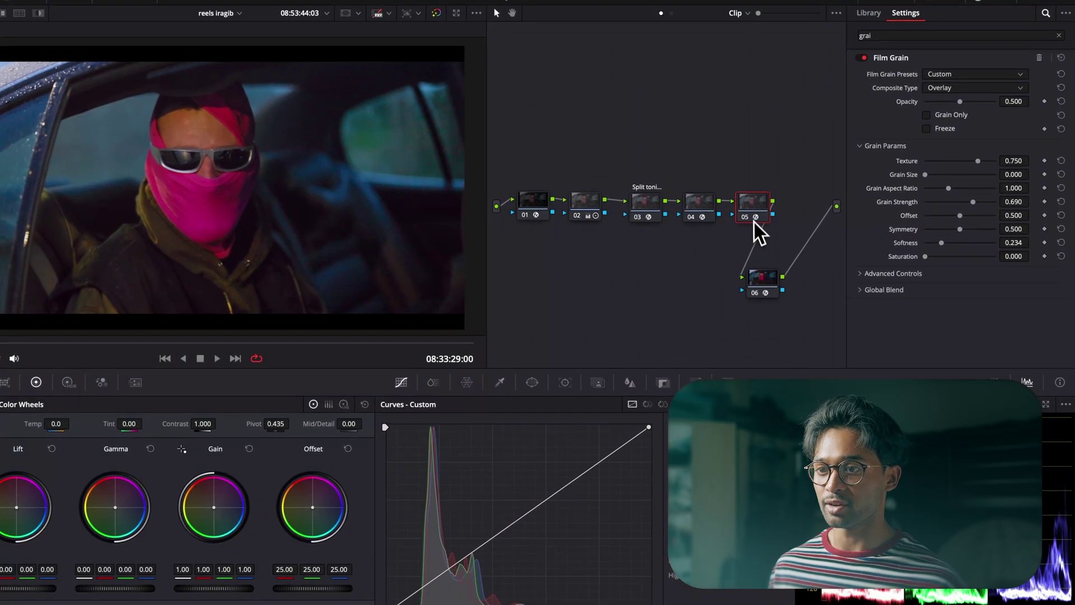
Add a serial node after the grain node, tint lift to R -0.01, B -0.04 and gain to R 0.96, B 1.08, and compare full screen.
key(alt+s)
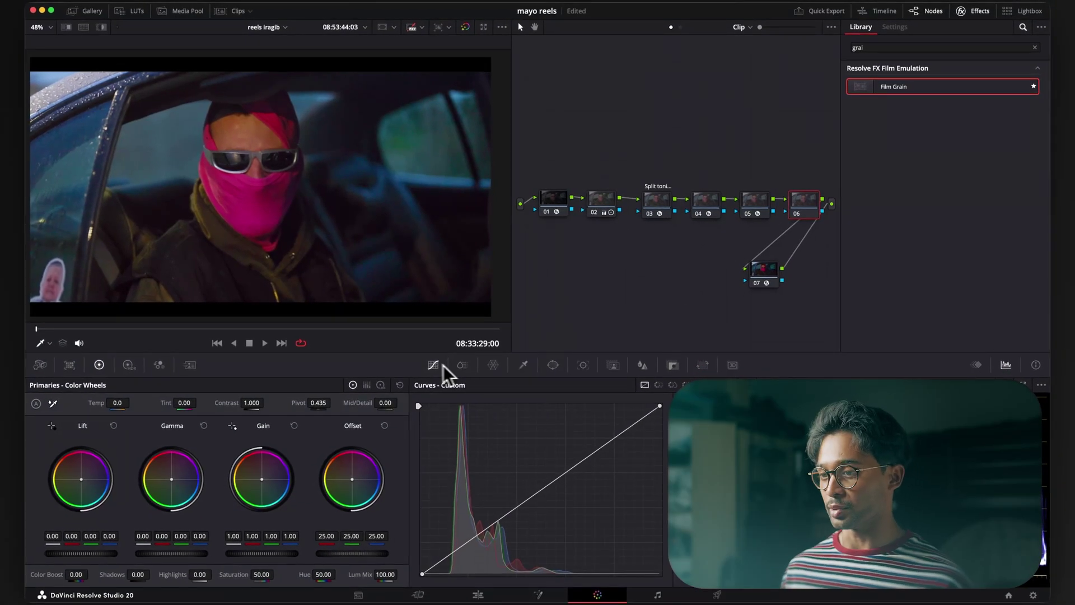
mouse_move(80, 480)
mouse_down()
mouse_move(74, 488)
mouse_move(53, 473)
mouse_move(81, 478)
mouse_up()
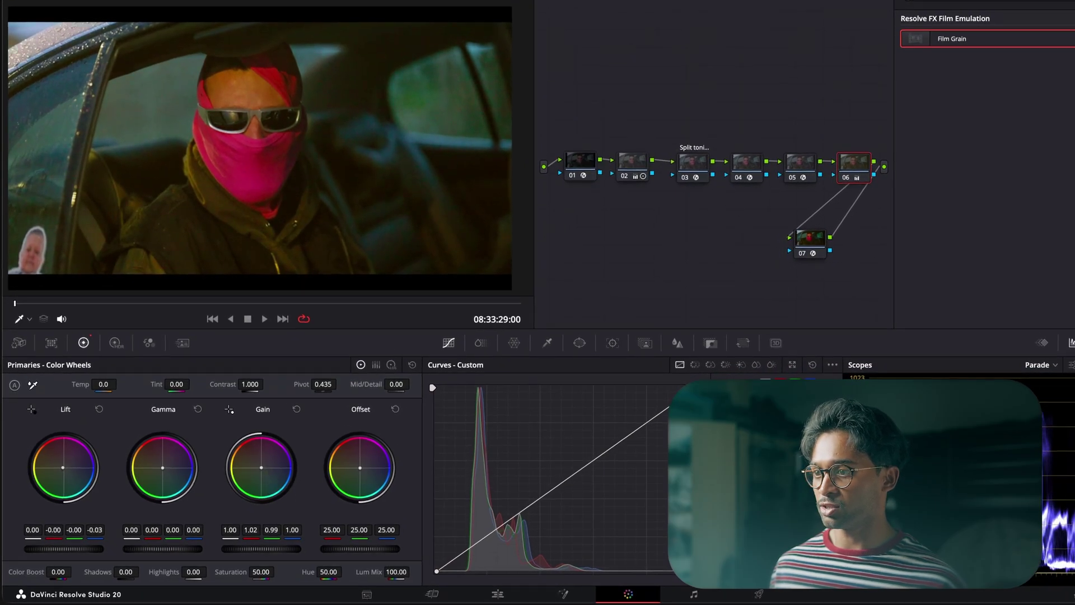
drag(261, 466, 262, 468)
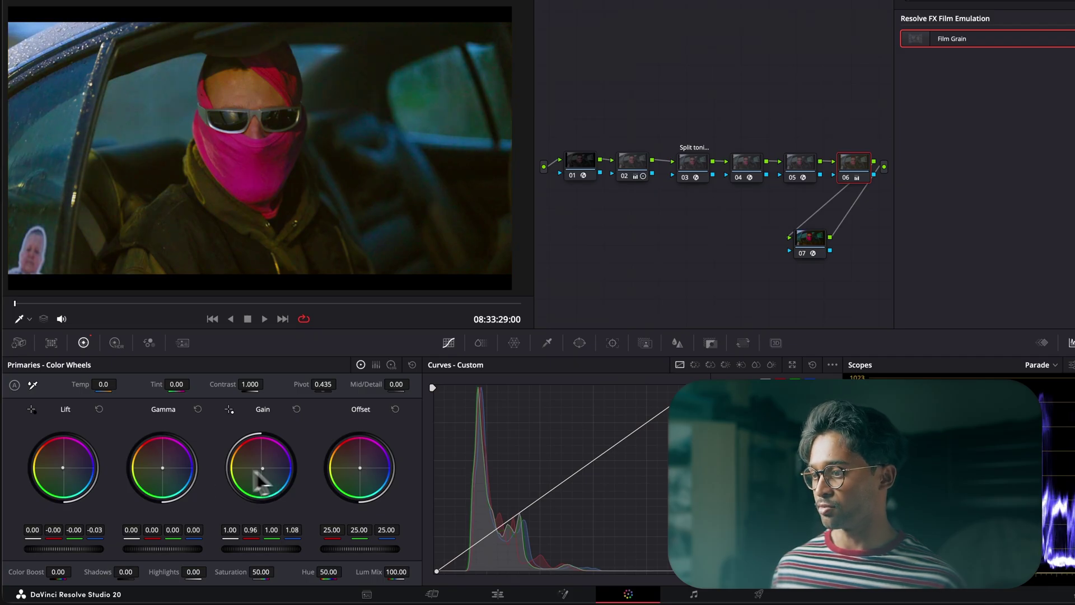
drag(59, 467, 60, 468)
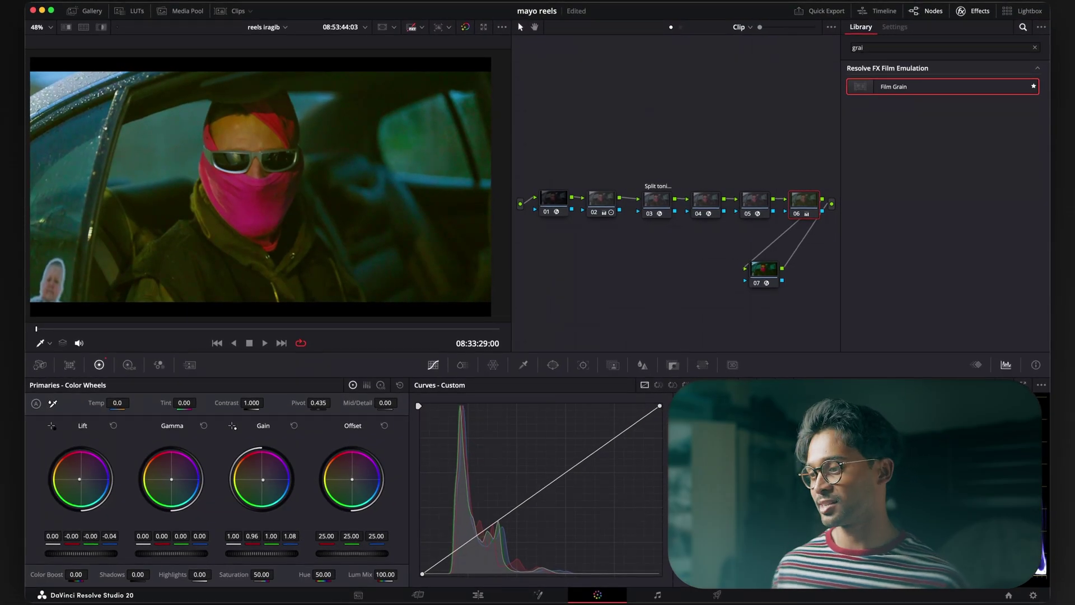
drag(80, 479, 79, 480)
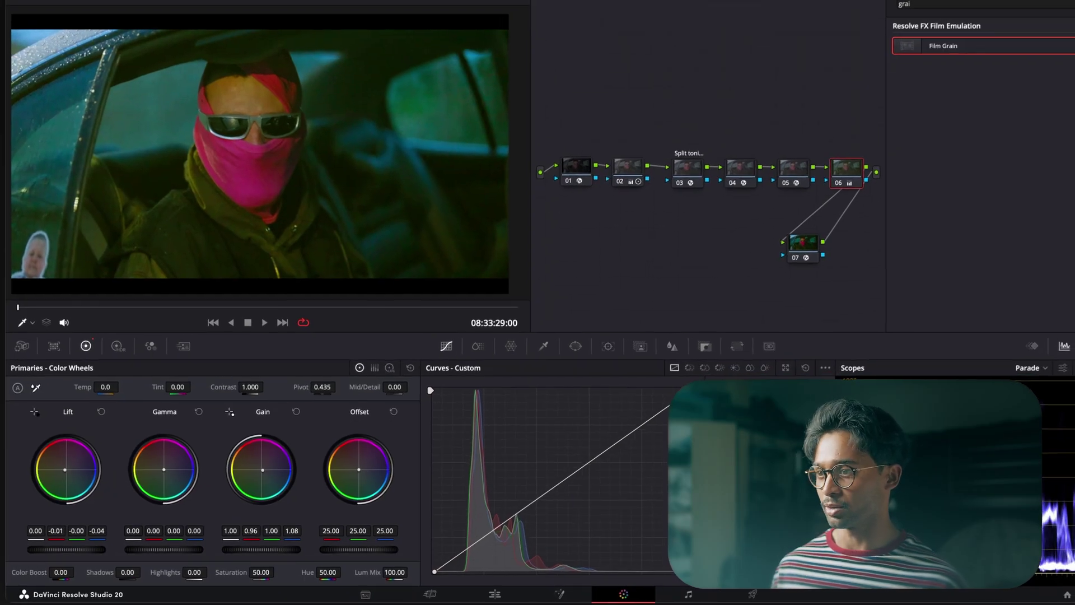
key(super+f)
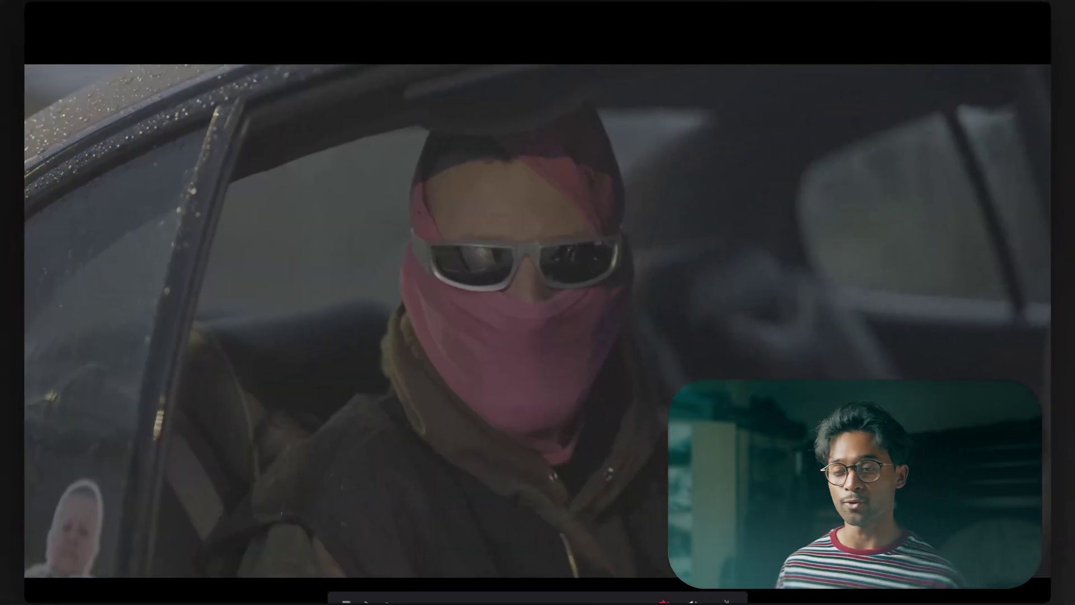
key(shift+d)
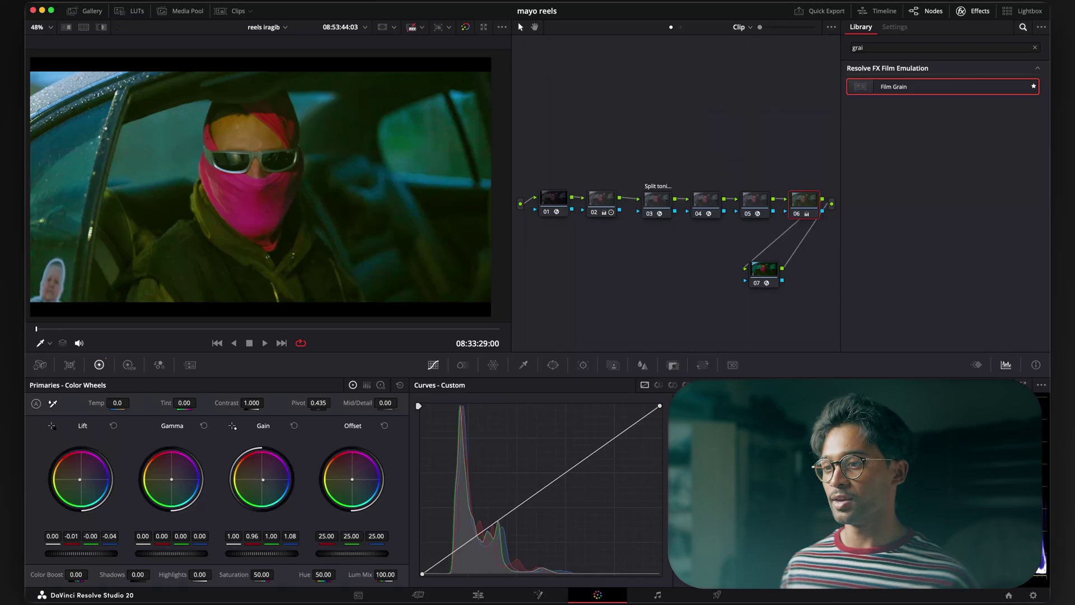
Apply the Cinema TnO grade from the Vault gallery album to the next clip, the man in the green beanie.
click(282, 343)
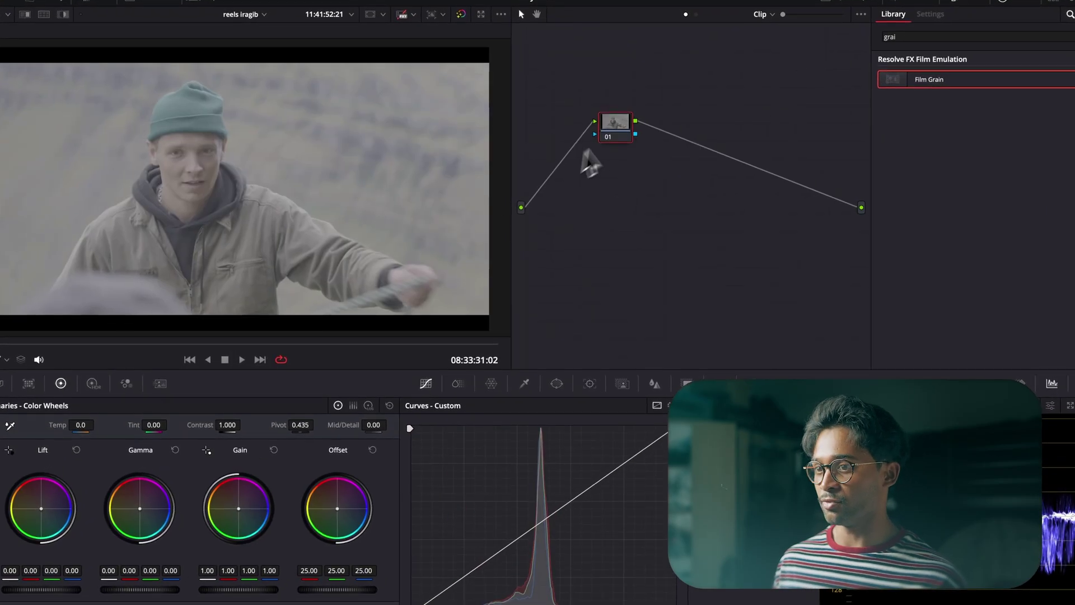
drag(613, 130, 591, 194)
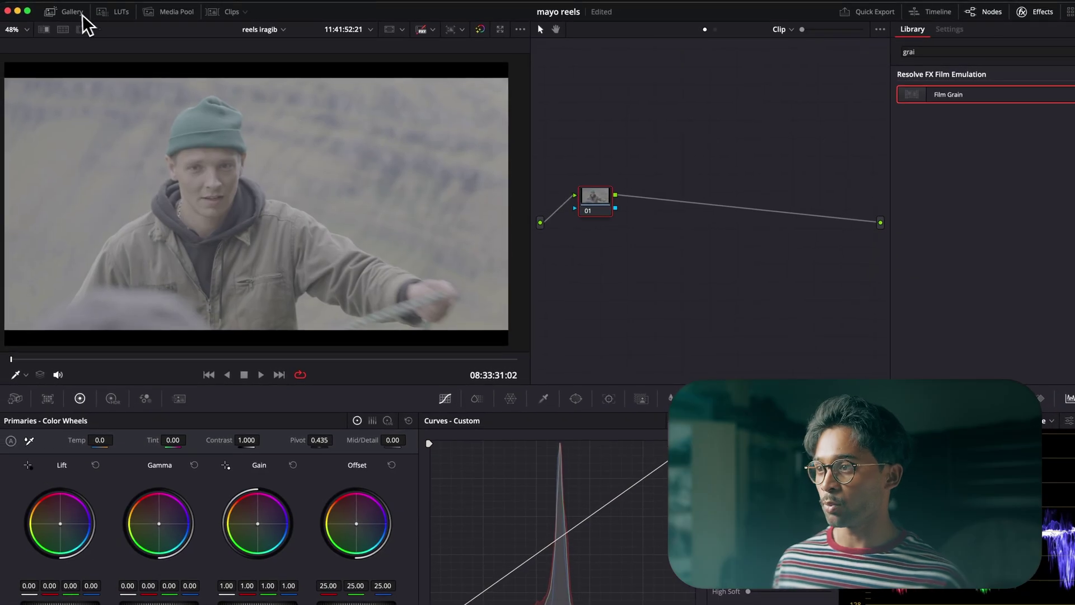
click(82, 13)
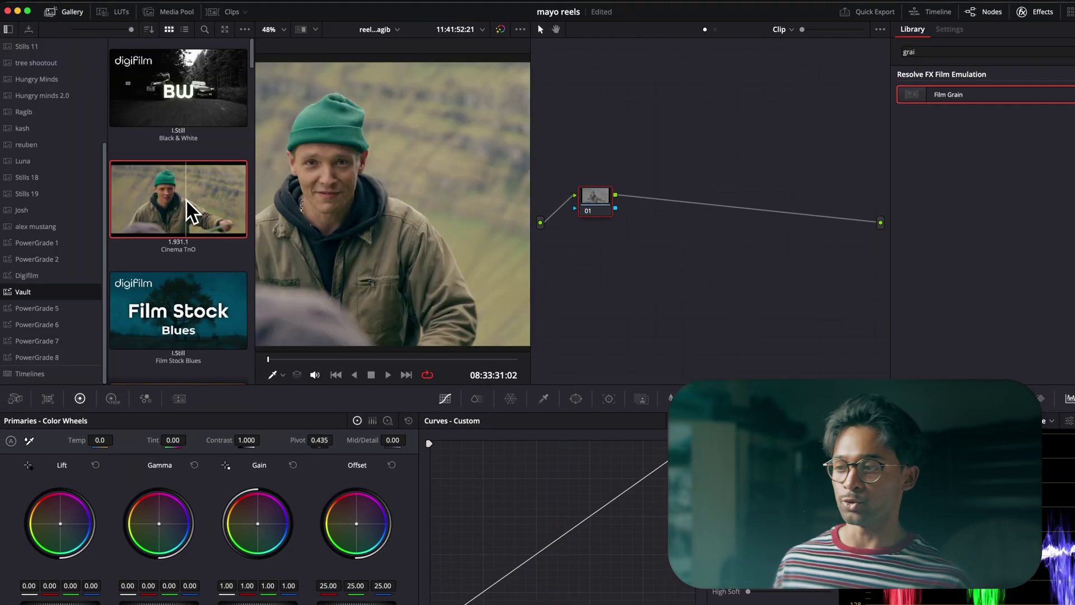
right_click(186, 200)
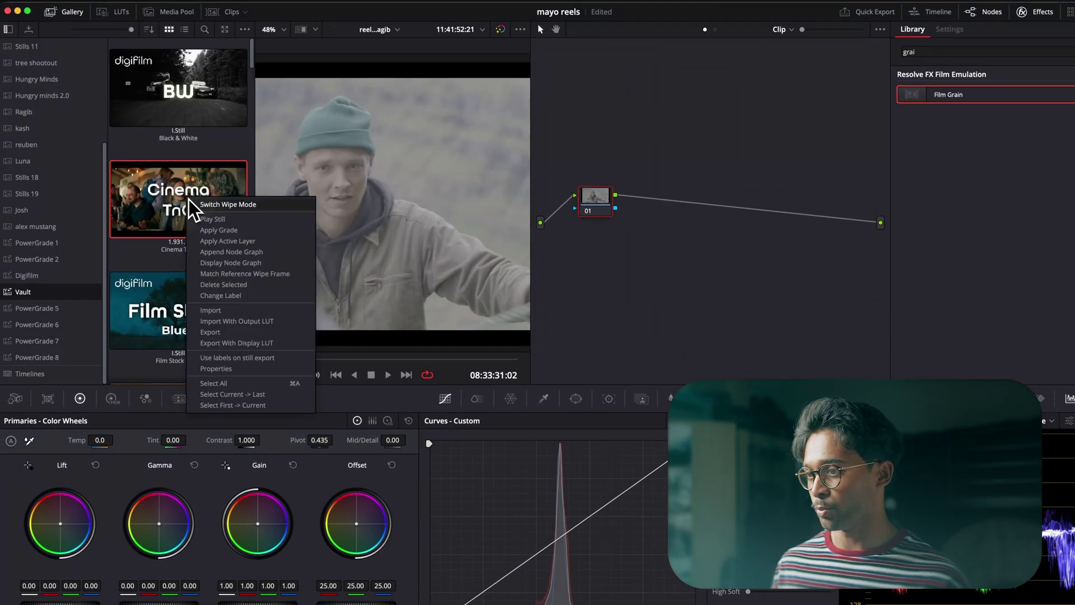
click(241, 230)
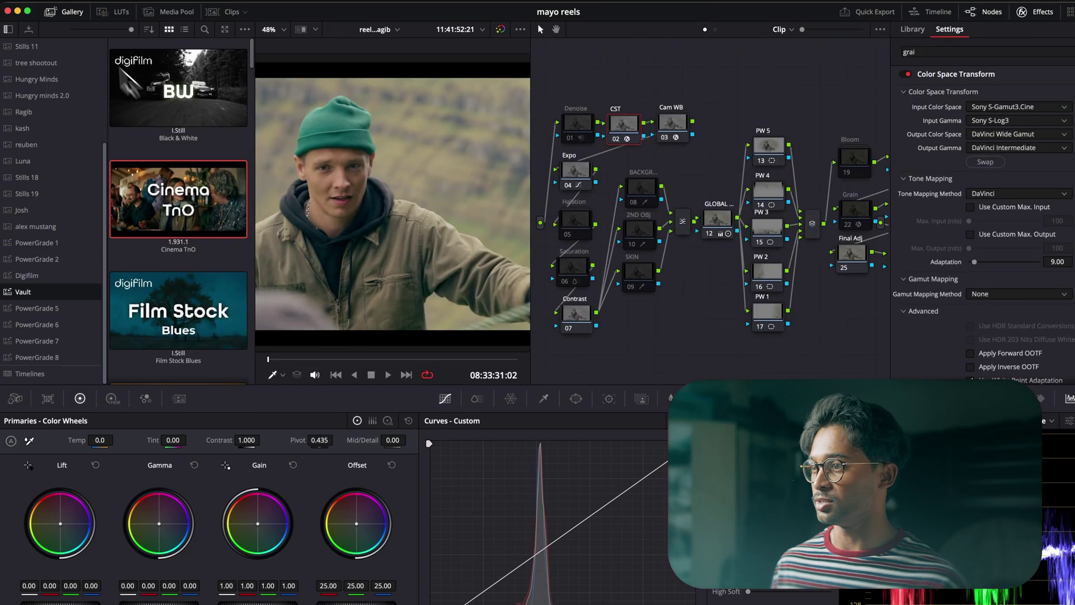
click(68, 16)
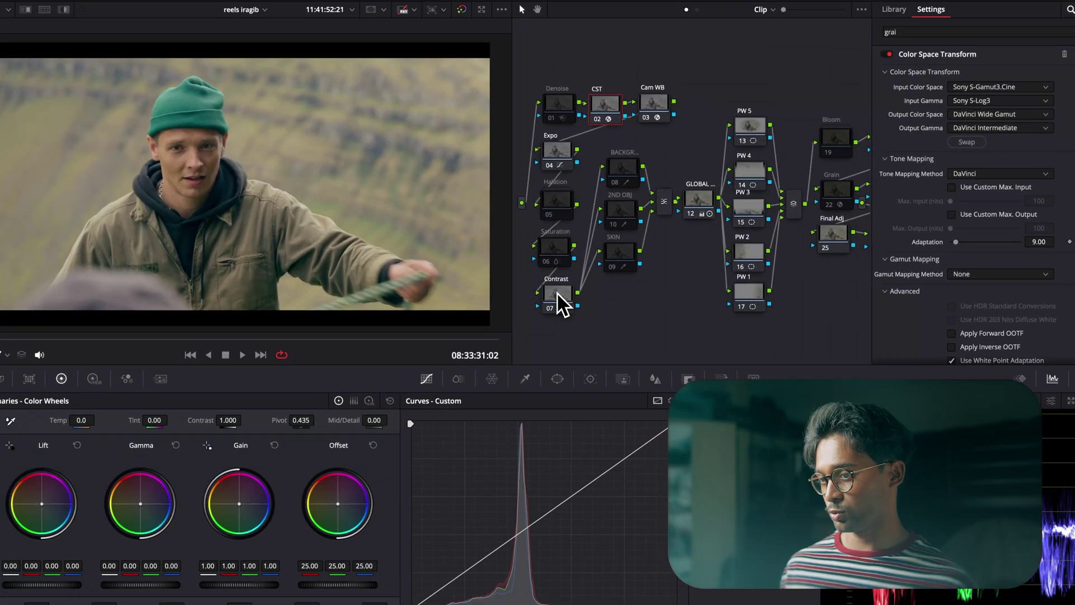
Raise the contrast of the Contrast node to 1.076 and compare the clip with the grade bypassed and enabled.
click(575, 312)
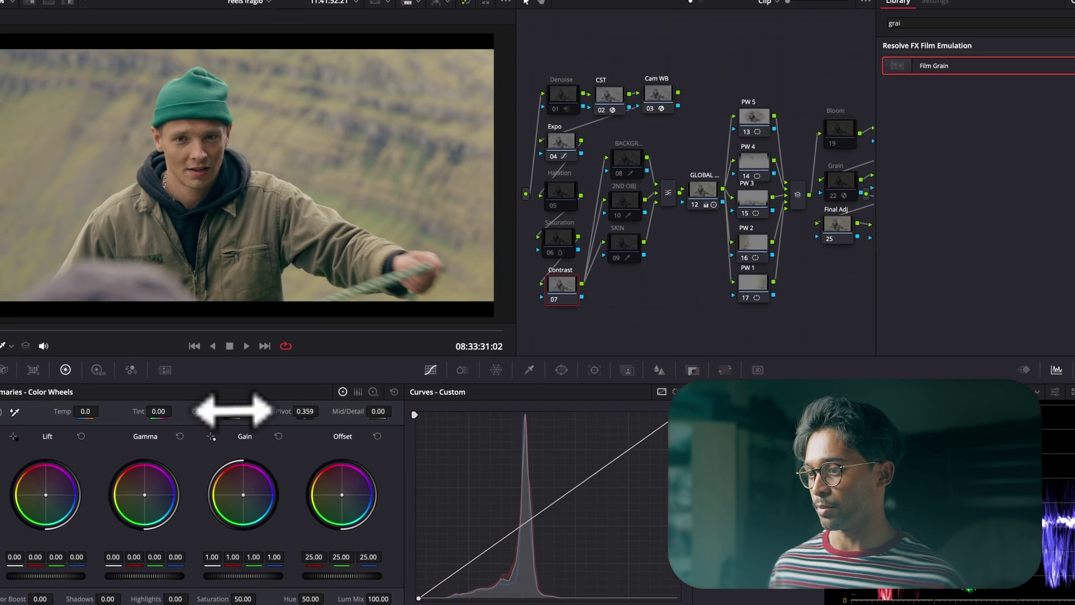
drag(234, 411, 257, 411)
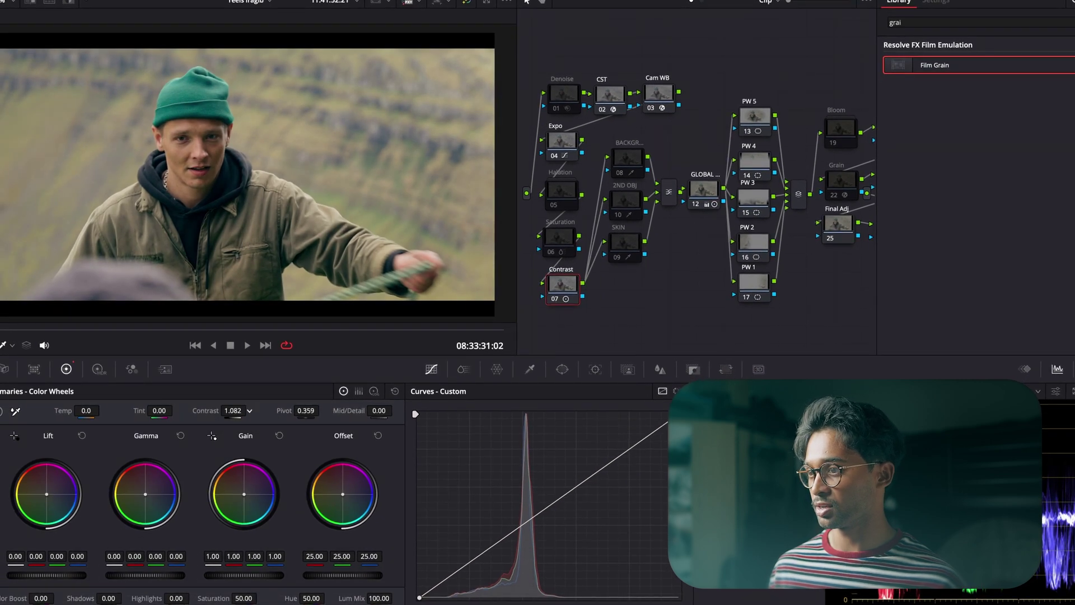
key(shift+d)
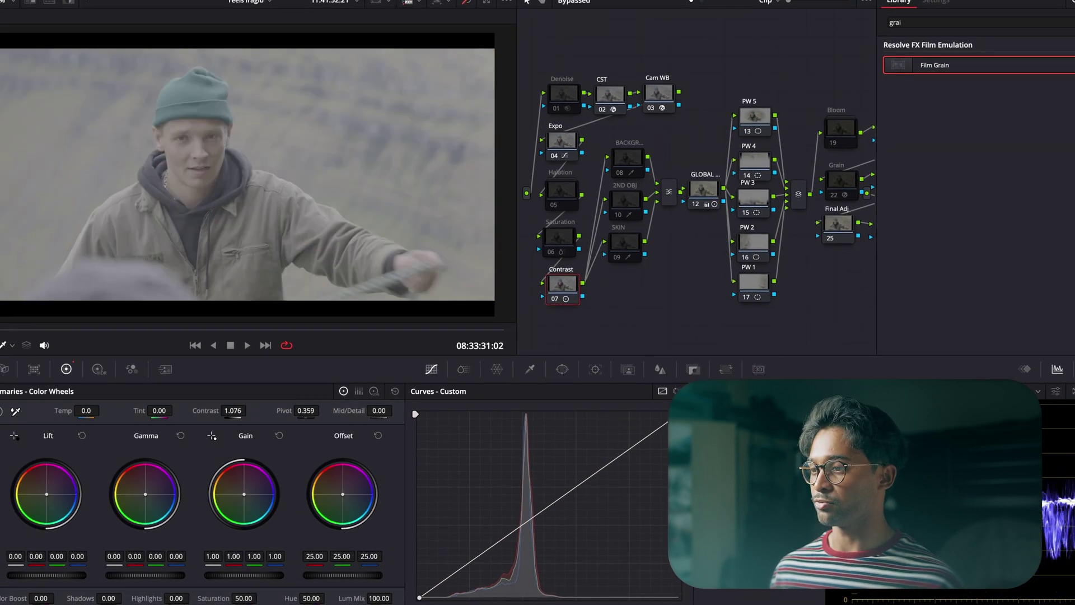
key(shift+d)
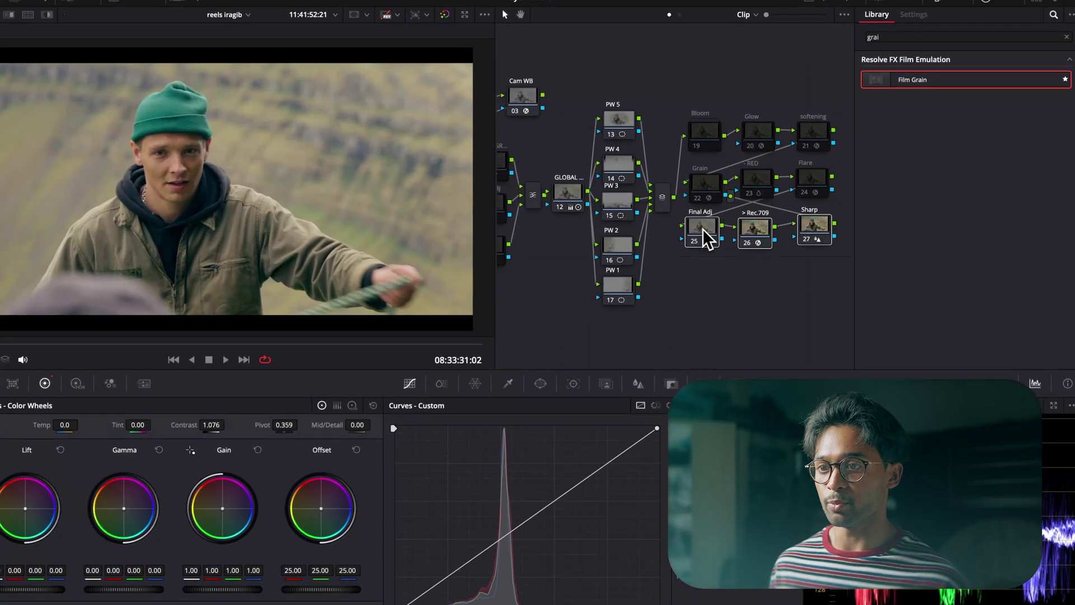
Move the Final Adj, Rec.709 and Sharp row down, add a serial node after Flare above that row, and label it SPLIT.
drag(704, 229, 702, 294)
click(805, 183)
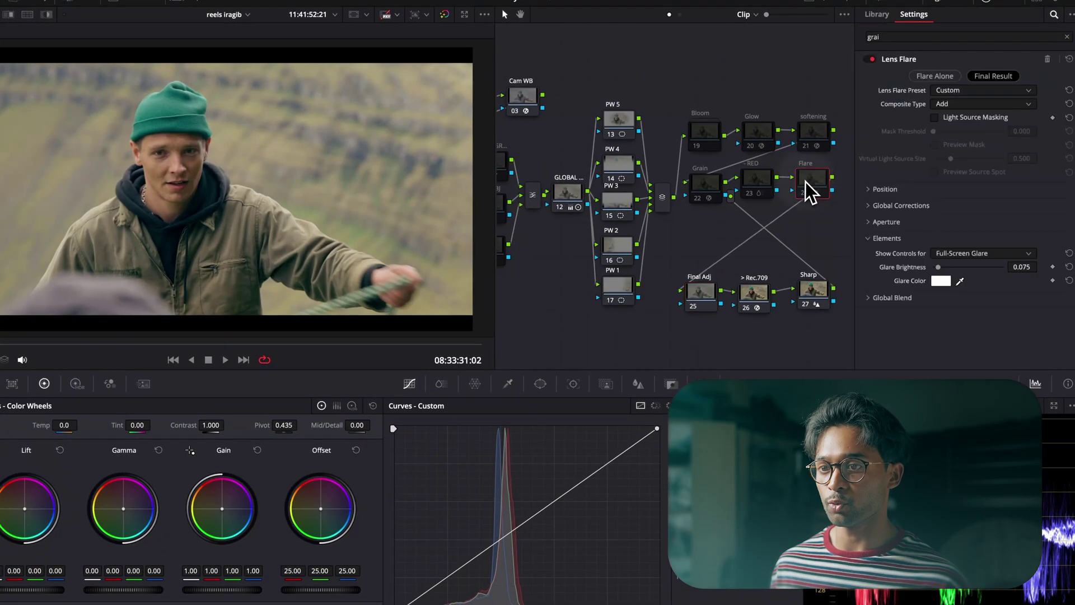
key(alt+s)
drag(528, 277, 717, 238)
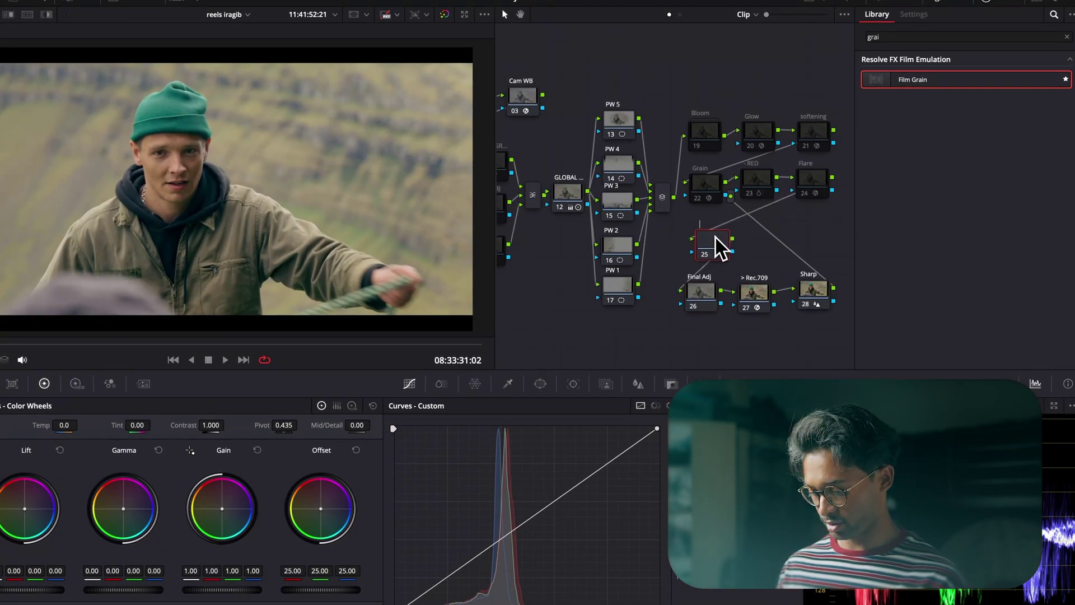
text(SP)
text(lity)
key(BackSpace)
key(BackSpace)
key(BackSpace)
key(BackSpace)
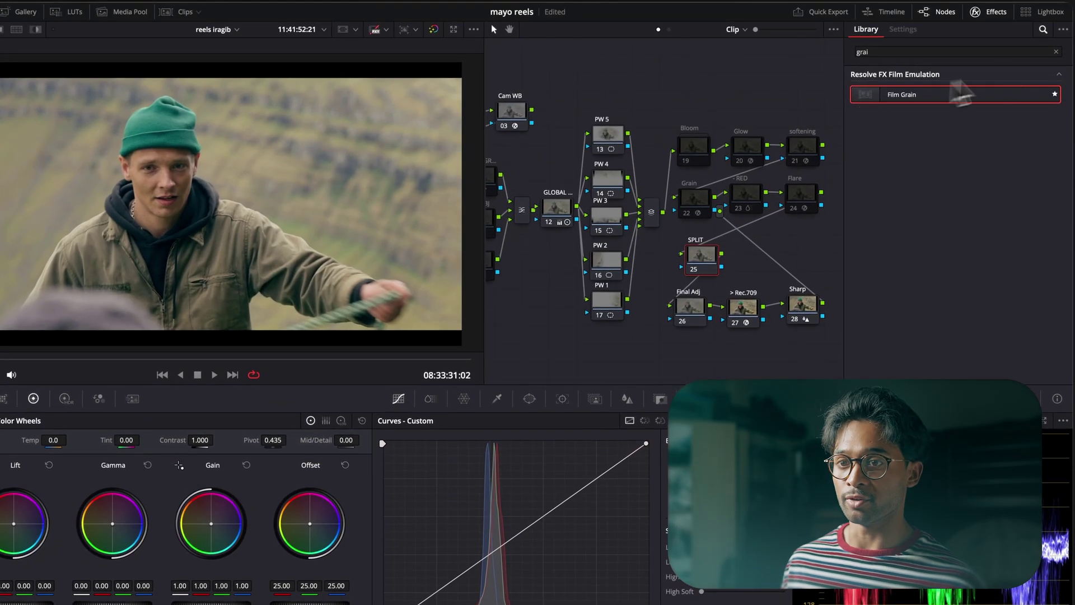
Find the Split Tone effect in the effects library and apply it to the SPLIT node.
click(1056, 52)
text(split)
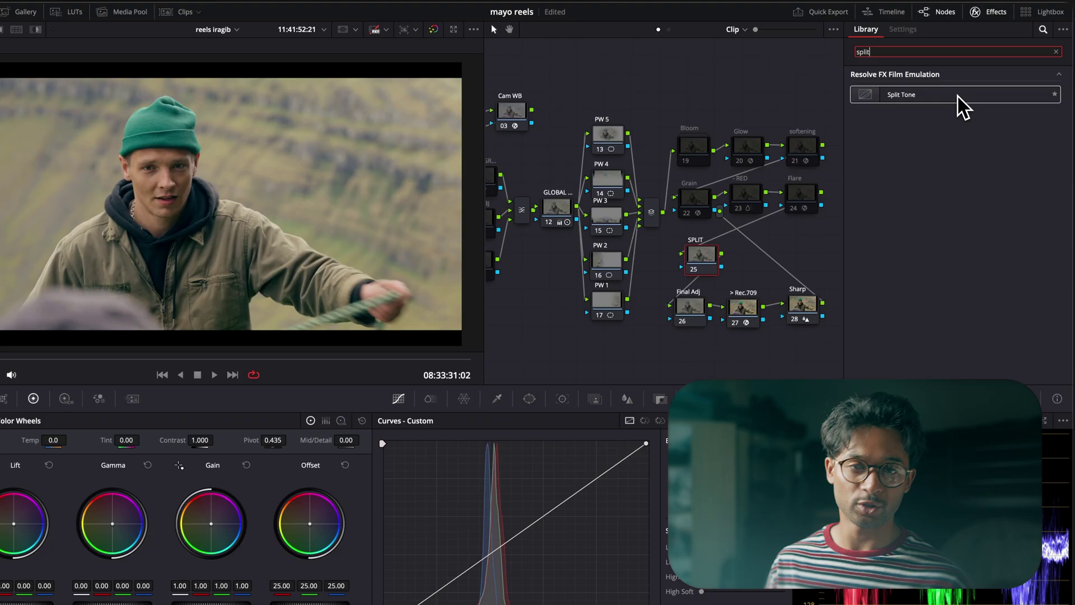
drag(960, 106, 701, 259)
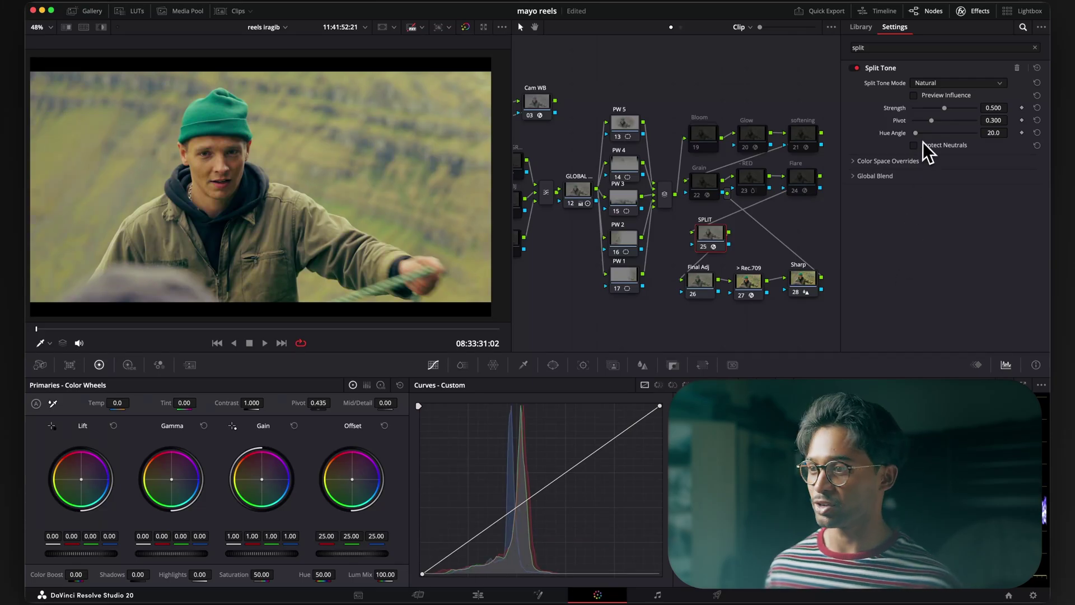
Set the SPLIT node's Split Tone to strength 0.372, pivot 0.295 and hue angle 67.0, leaving Protect Neutrals off.
drag(932, 120, 961, 117)
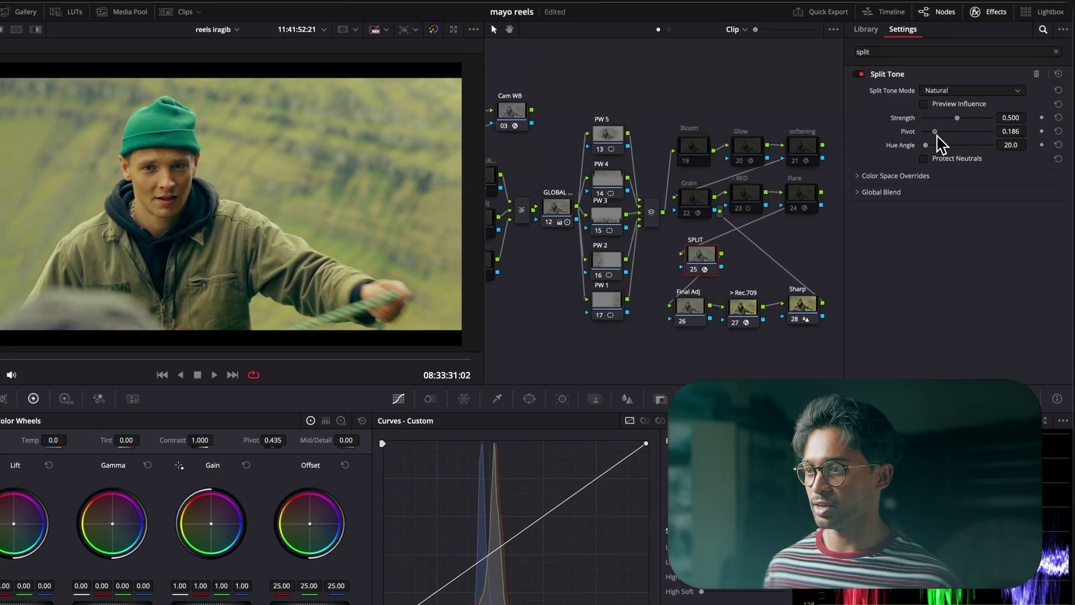
mouse_move(933, 146)
mouse_down()
mouse_move(989, 141)
mouse_move(941, 130)
mouse_move(935, 145)
mouse_move(943, 131)
mouse_up()
click(932, 145)
mouse_move(961, 117)
mouse_down()
mouse_move(913, 131)
mouse_move(952, 120)
mouse_up()
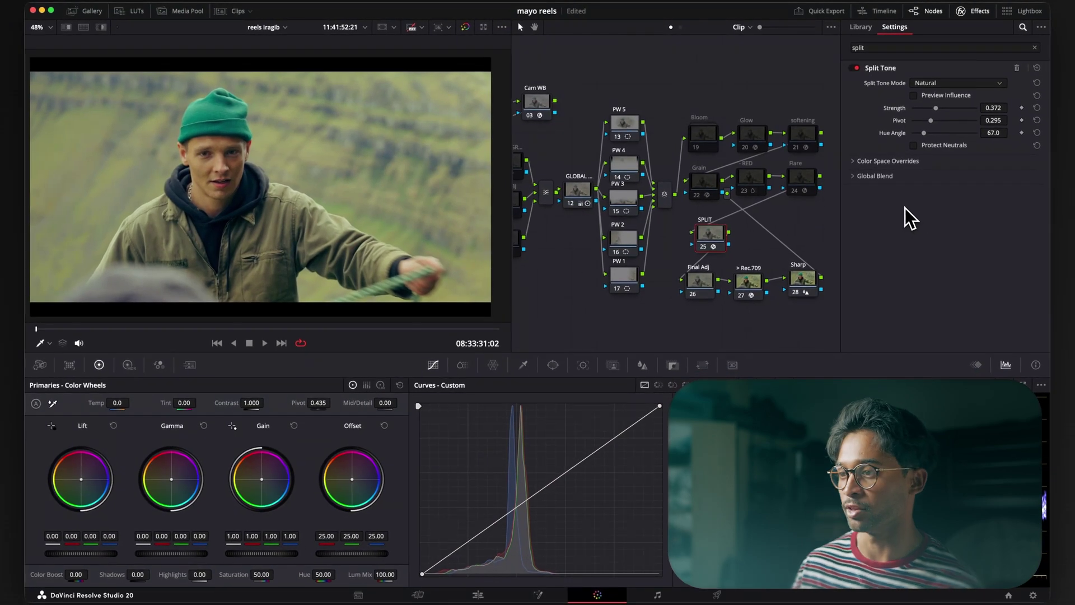
Compare the clip with the SPLIT node disabled and enabled, and view the split-toned image full screen.
key(ctrl+d)
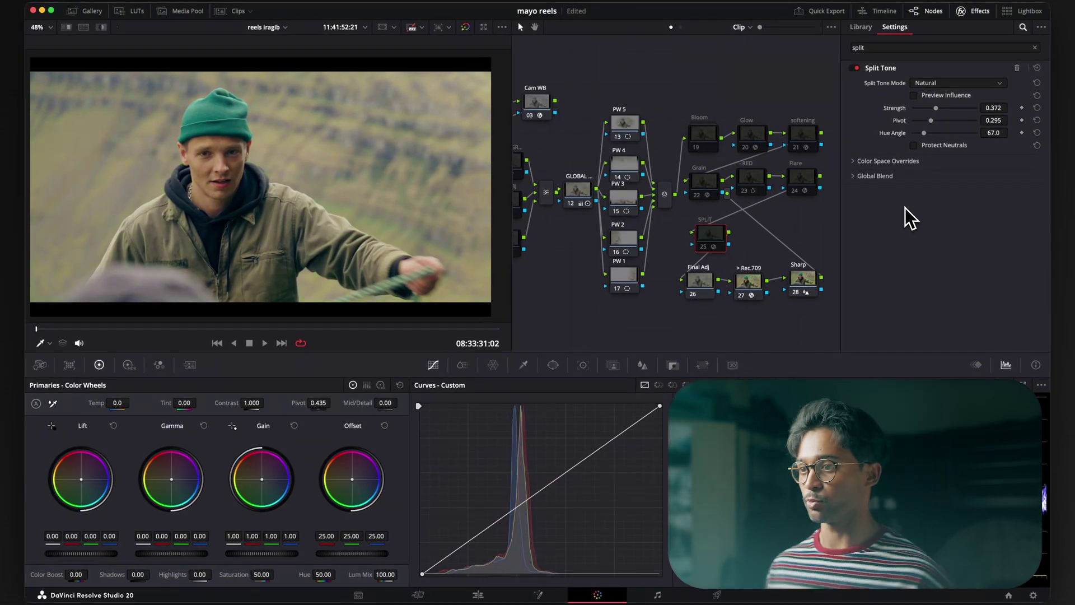
key(ctrl+d)
key(ctrl+f)
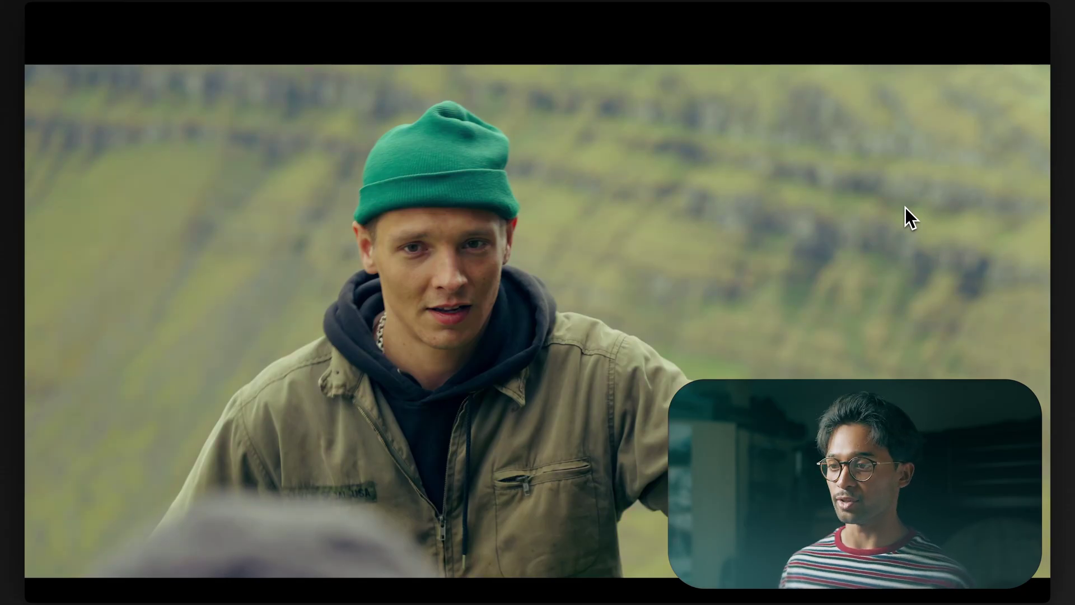
key(Escape)
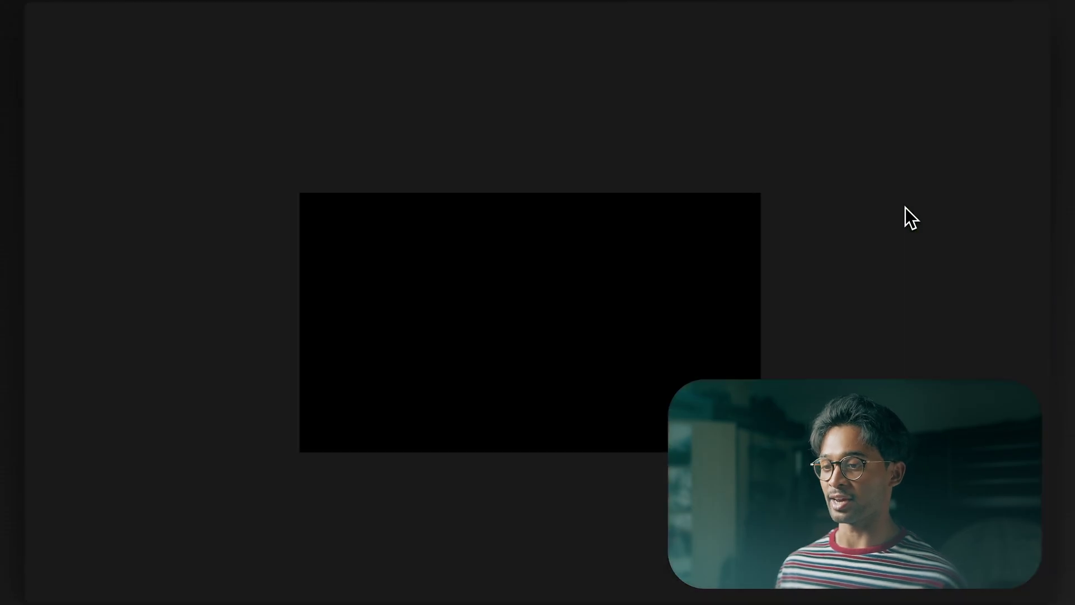
Scrub back toward the start of the ungraded clip whose media is offline.
drag(180, 326, 96, 328)
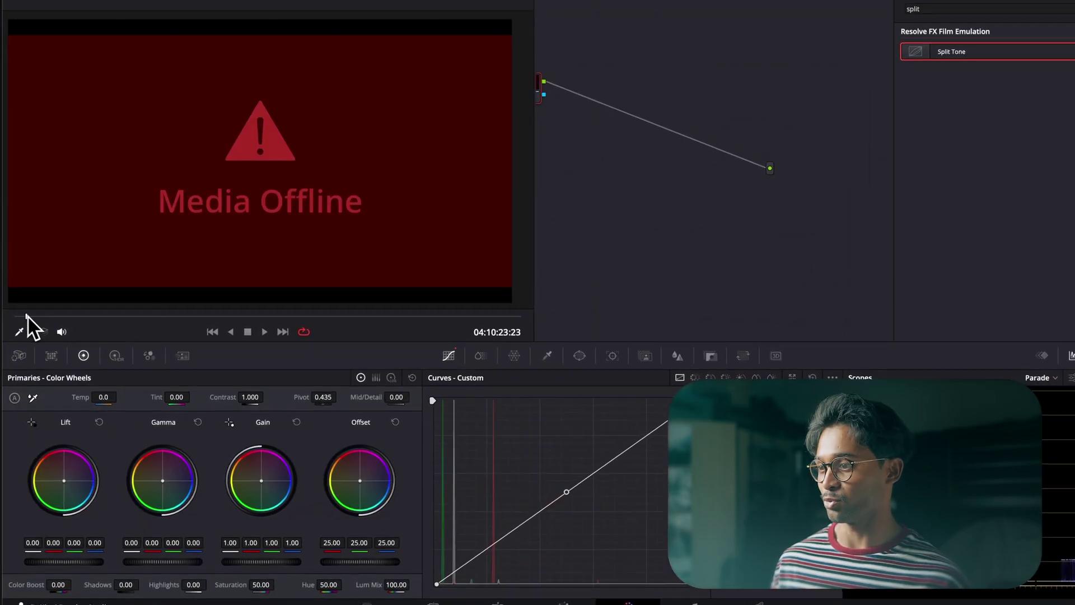